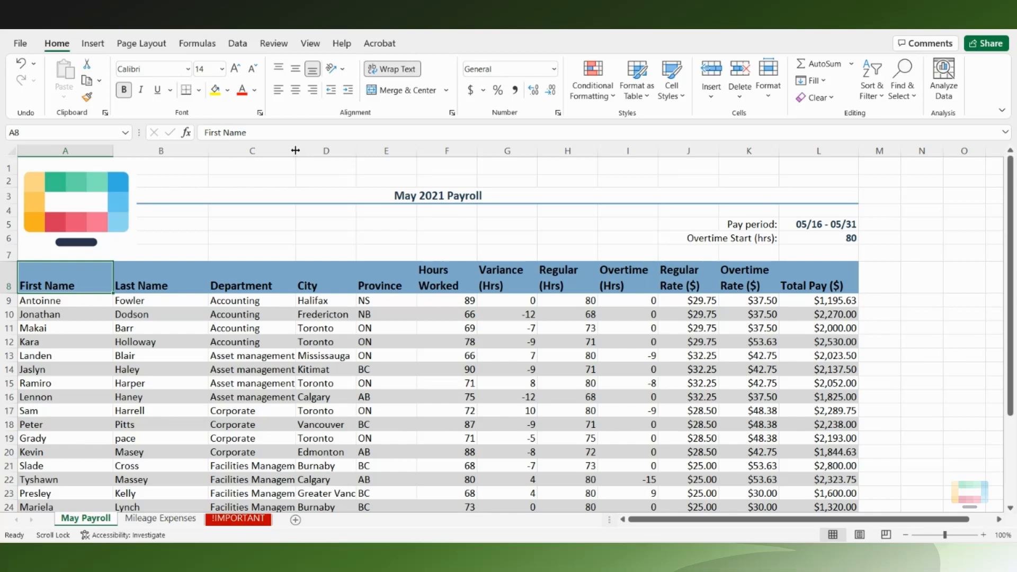
Step: Widen the Department column until the longest entries, such as Facilities Management, fit completely
left_click_drag(295, 150, 310, 151)
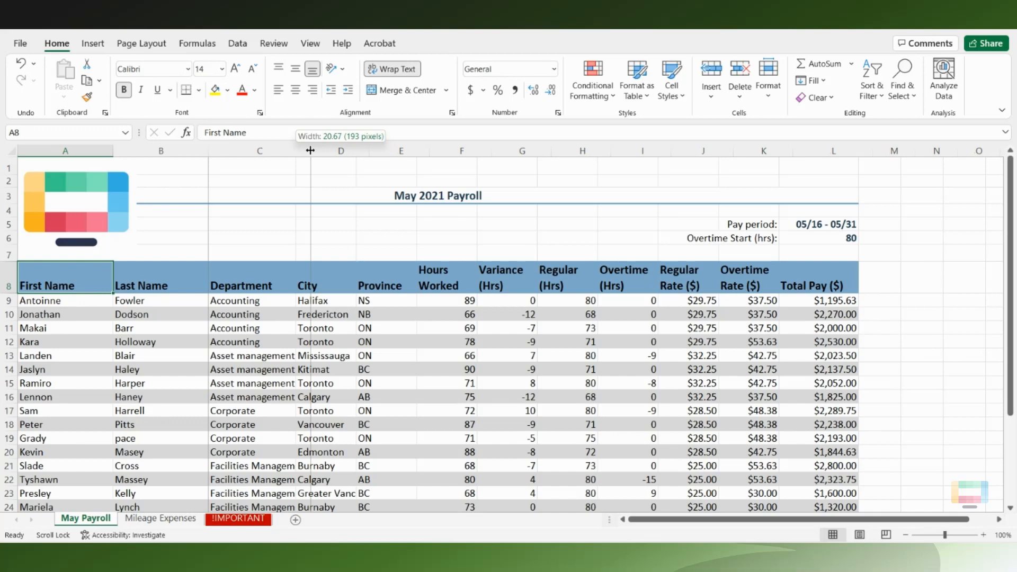
left_click_drag(310, 151, 319, 150)
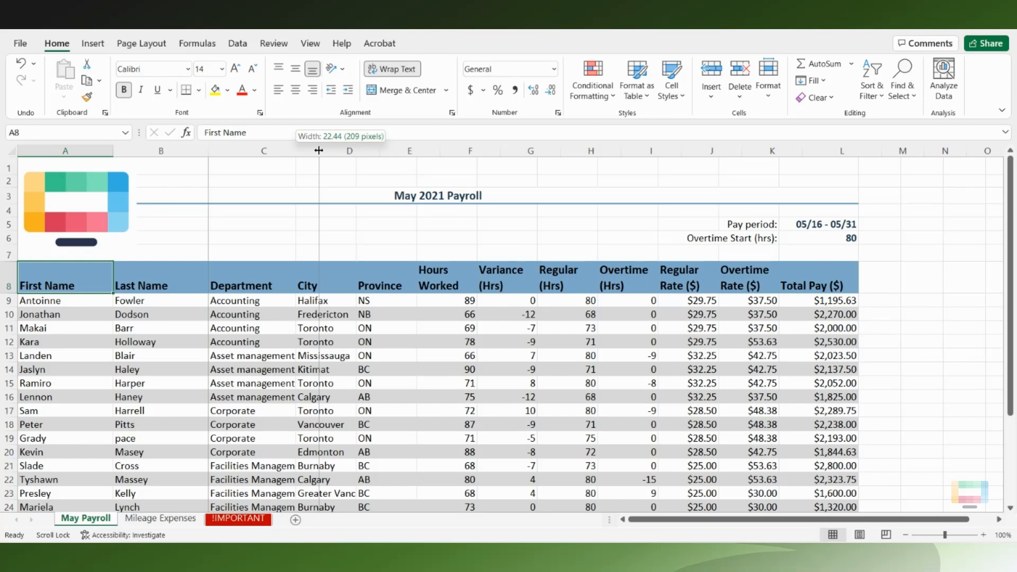
left_click_drag(318, 151, 322, 150)
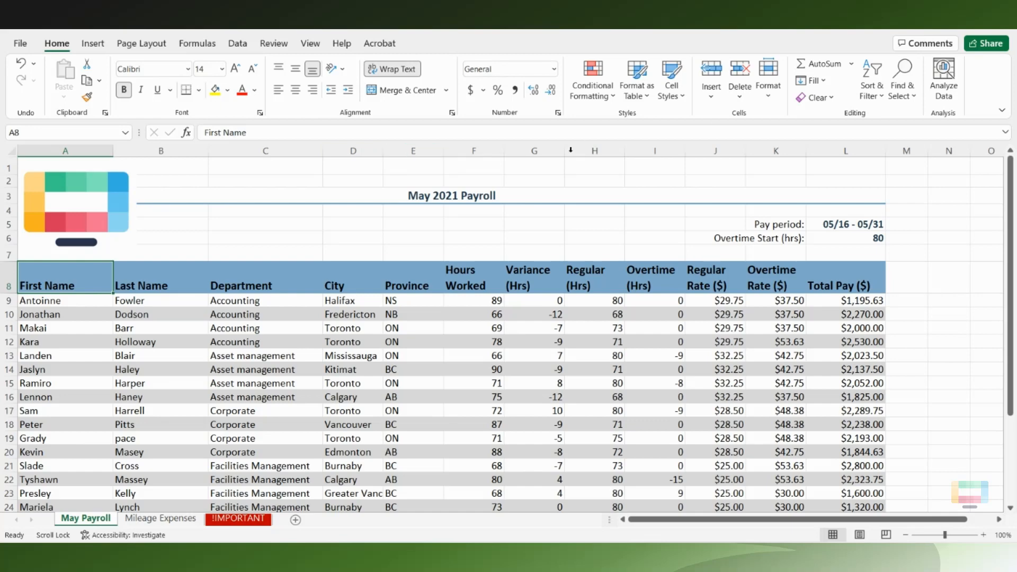
Step: AutoFit the City column to the width of its longest entry
left_click(782, 102)
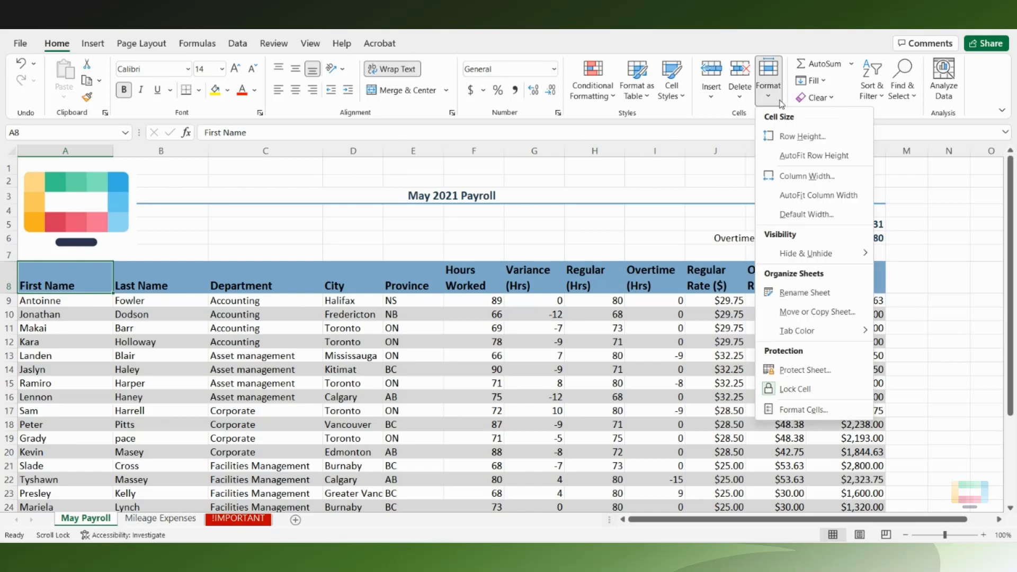
left_click(763, 38)
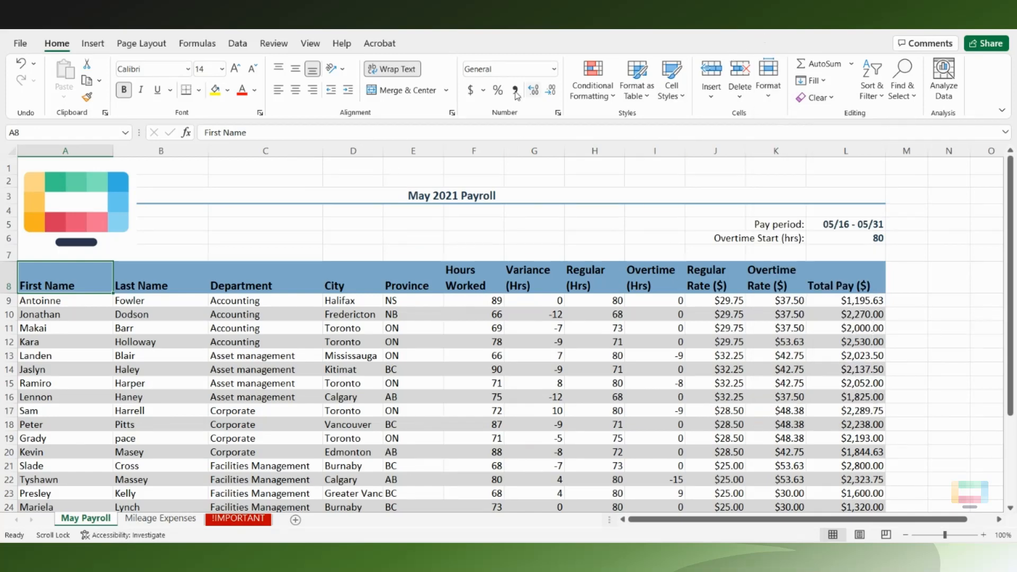
double_click(383, 151)
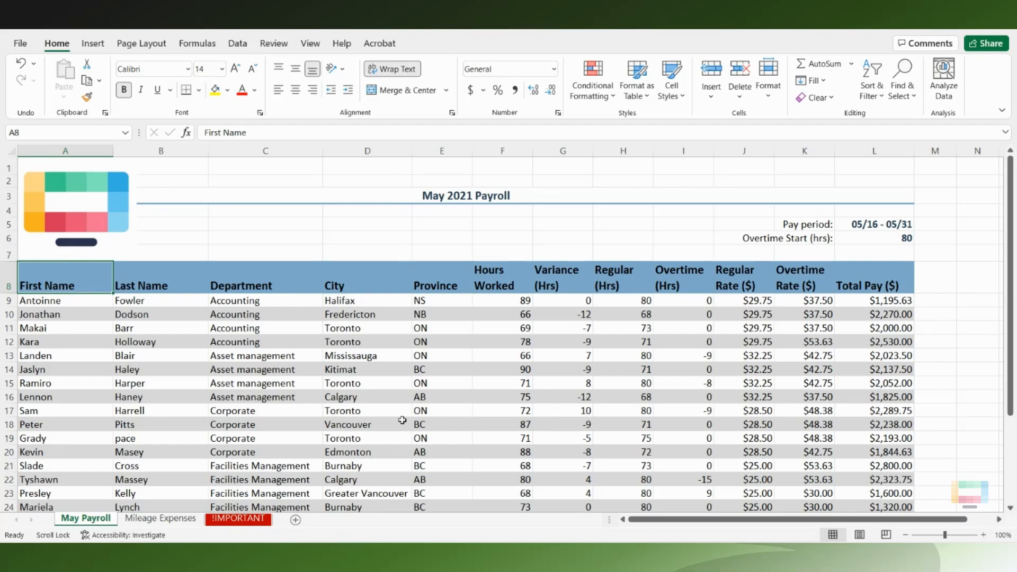
Step: Examine the City entries down the payroll list, especially Greater Vancouver in row 23, against the column width
scroll(402, 410, "down", 1)
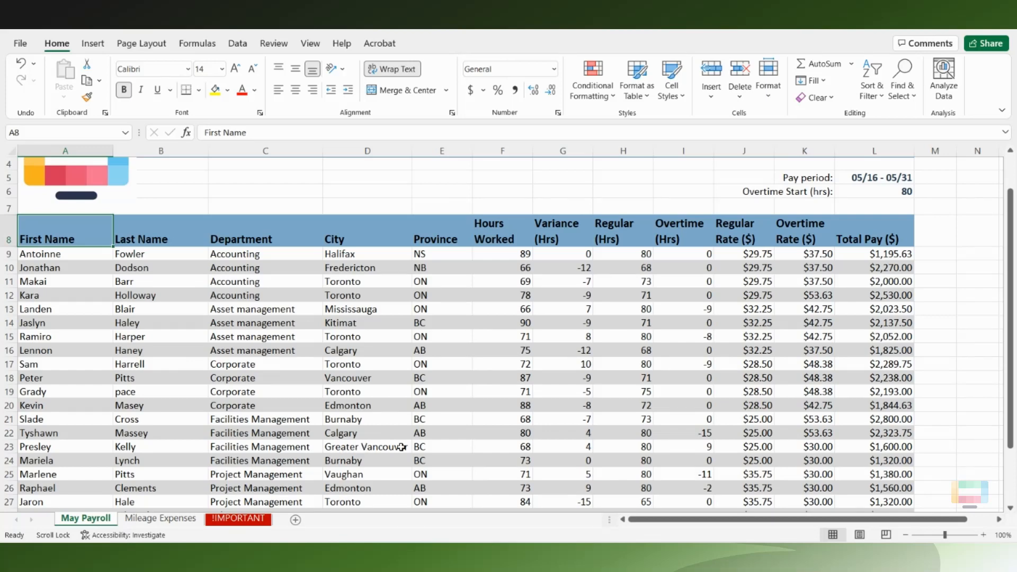
left_click(4, 446)
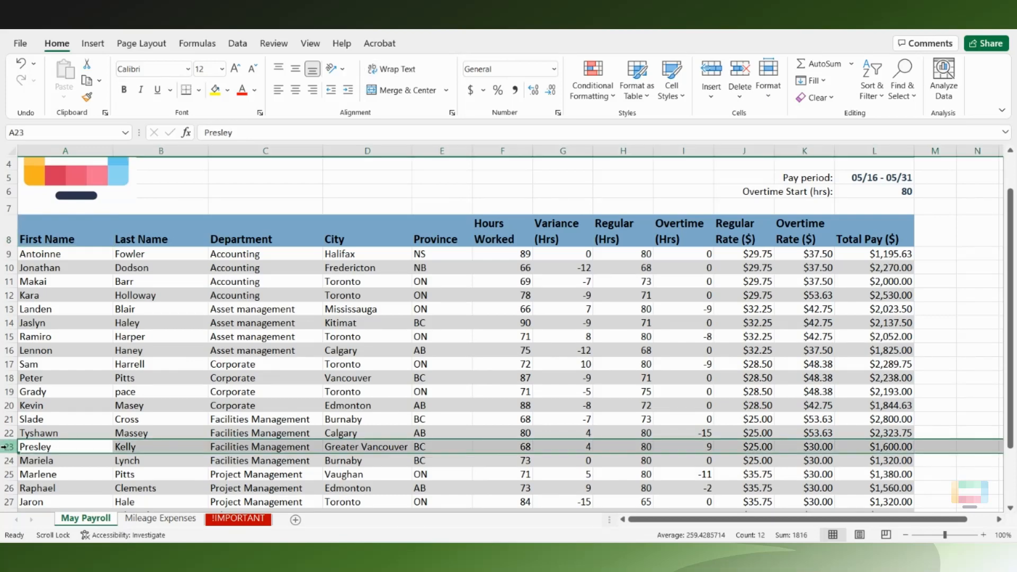
left_click(356, 446)
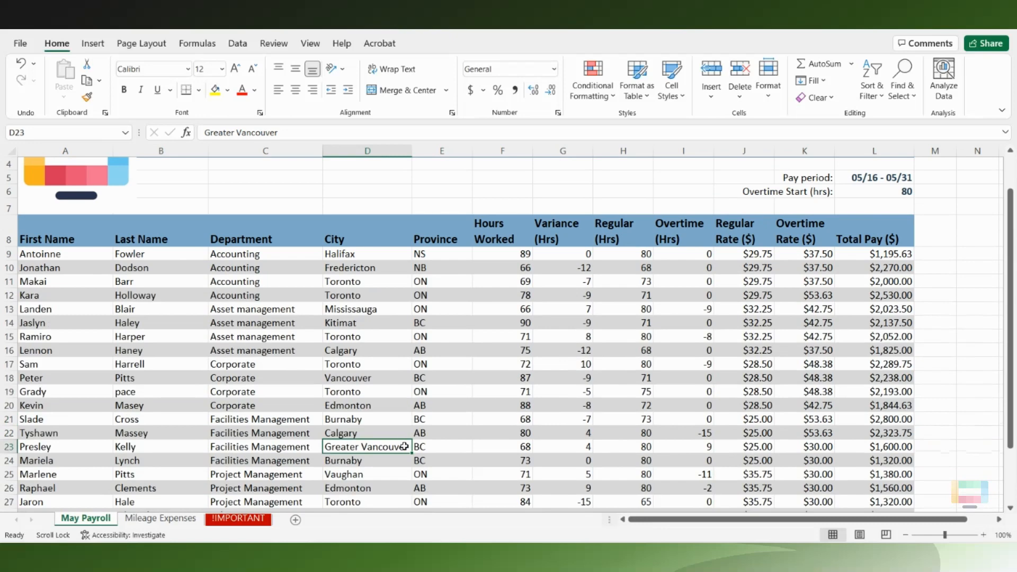
left_click(393, 477)
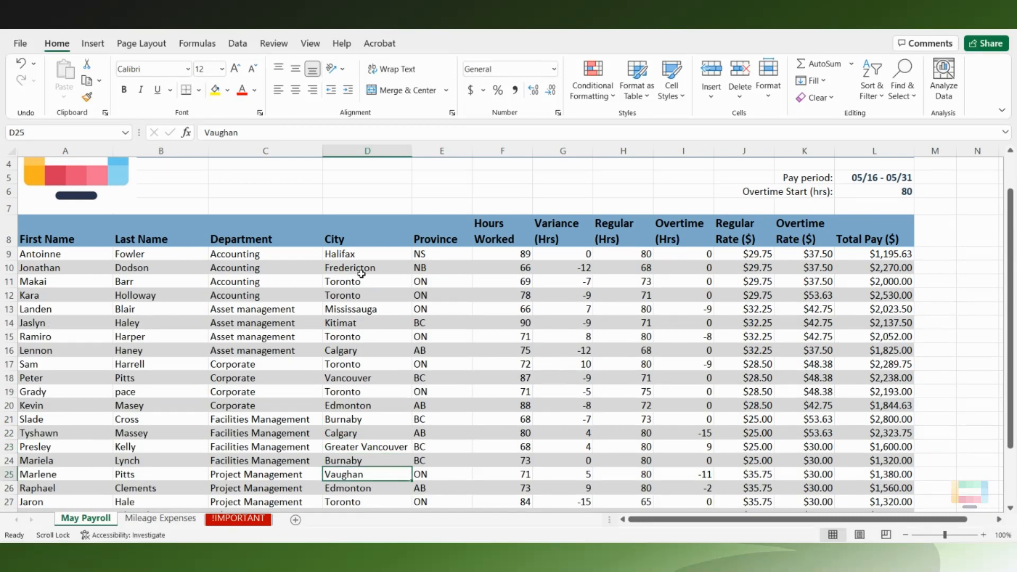
scroll(359, 339, "down", 1)
scroll(365, 407, "up", 2)
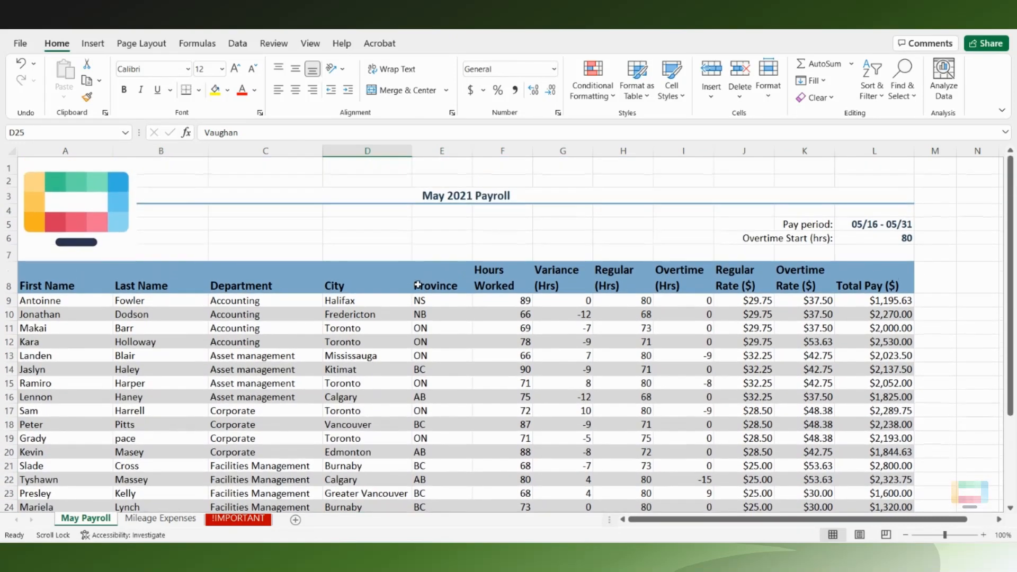
scroll(421, 288, "down", 3)
scroll(407, 304, "up", 1)
scroll(407, 304, "up", 1)
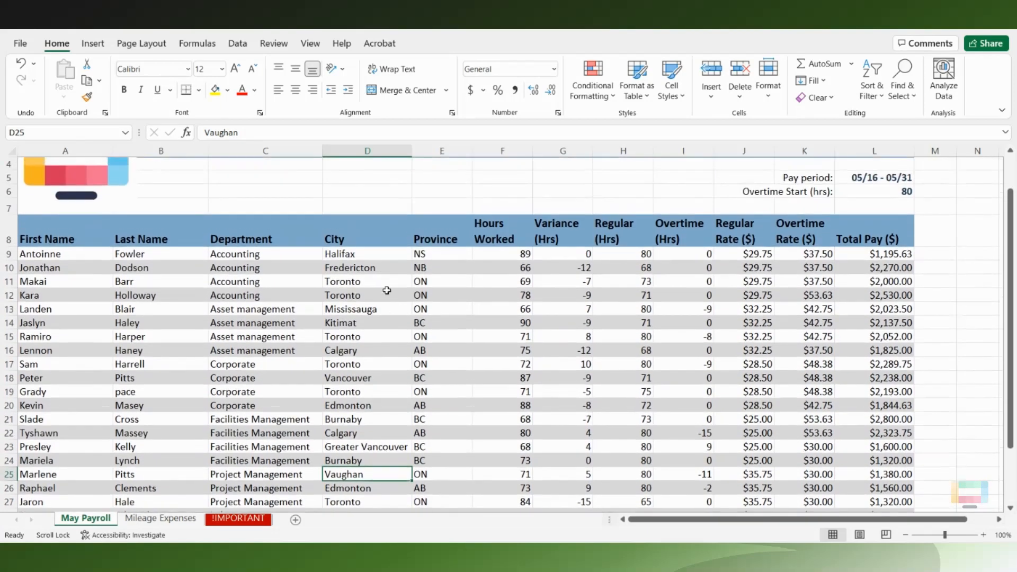
scroll(213, 270, "up", 1)
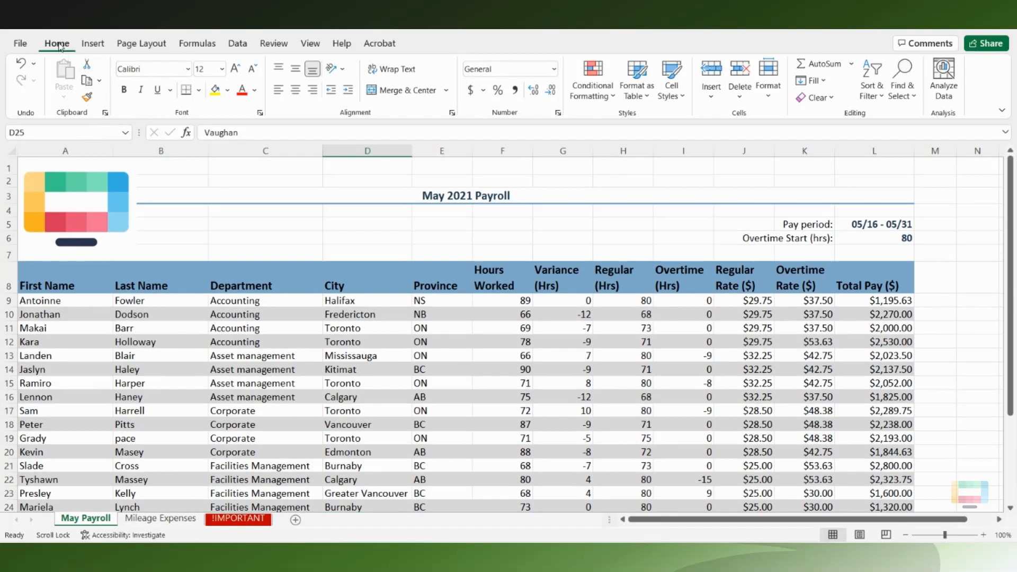
Step: Set the width of the City column to exactly 20
left_click(770, 100)
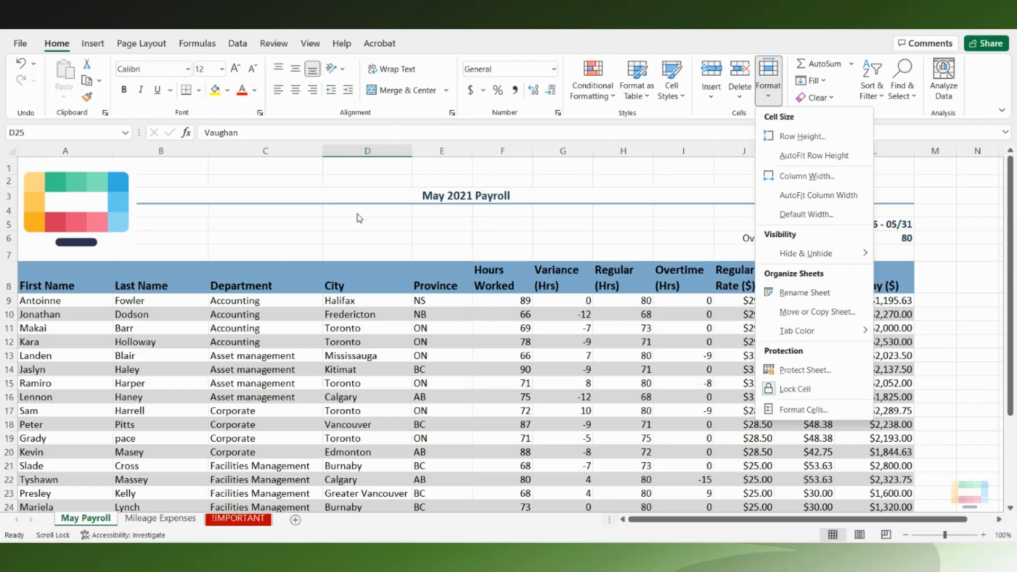
left_click(377, 150)
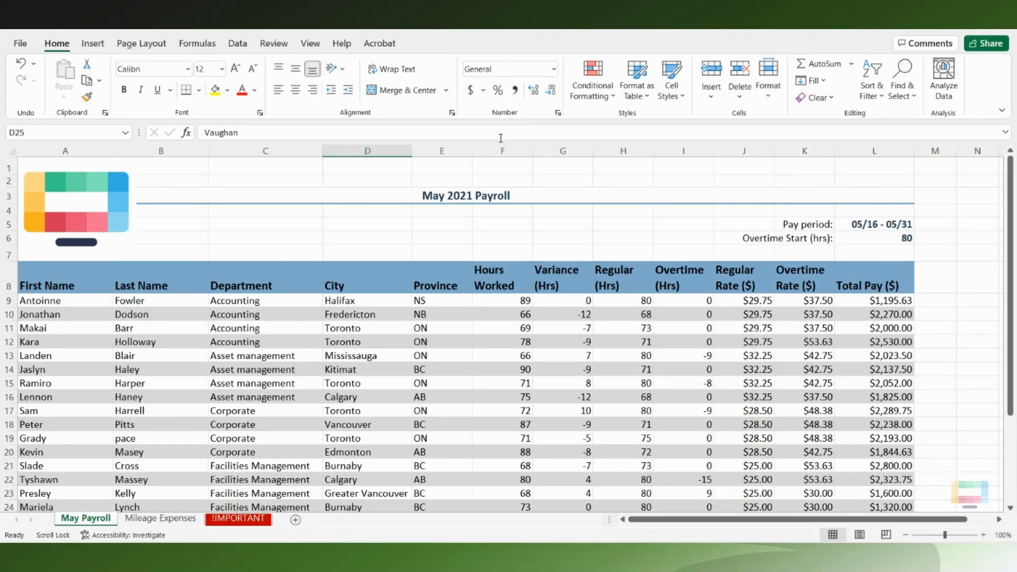
left_click(378, 149)
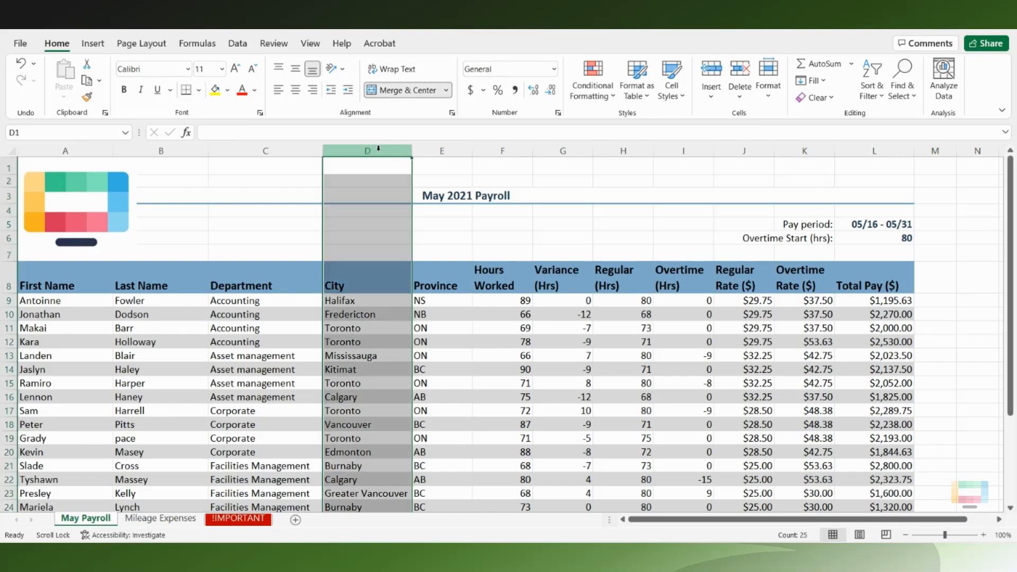
left_click(771, 100)
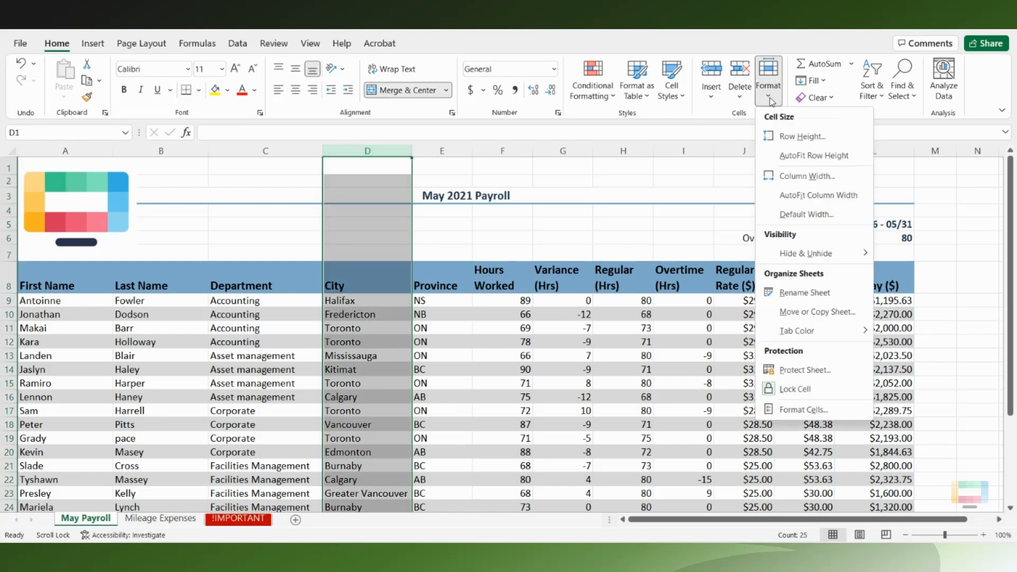
left_click(799, 178)
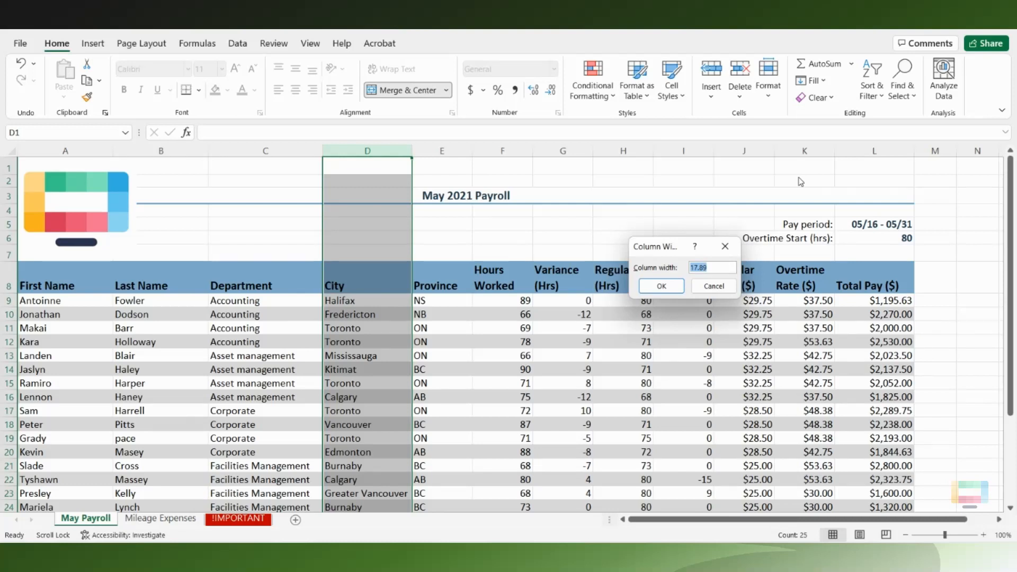
type("20")
key("Return")
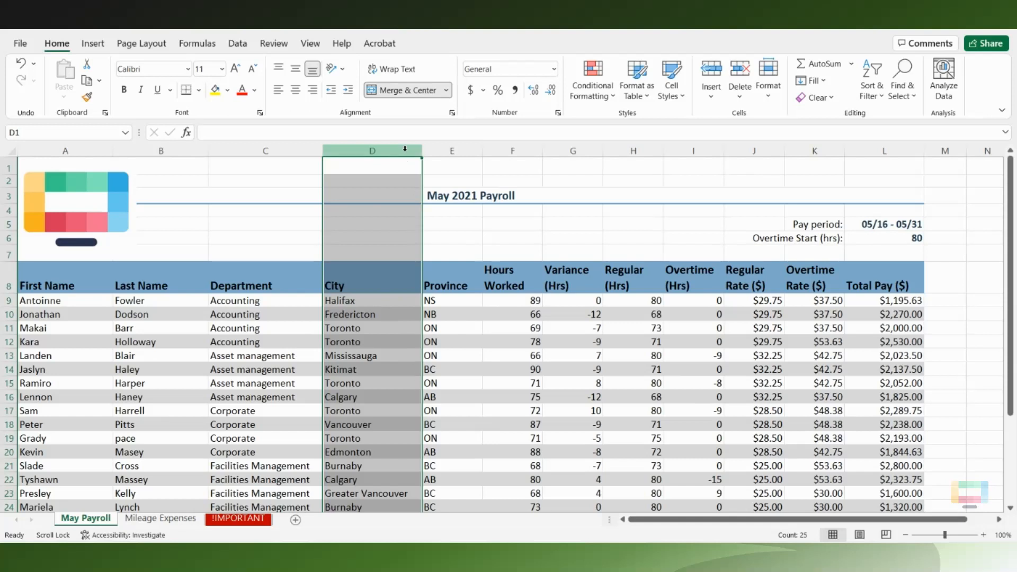
left_click(466, 329)
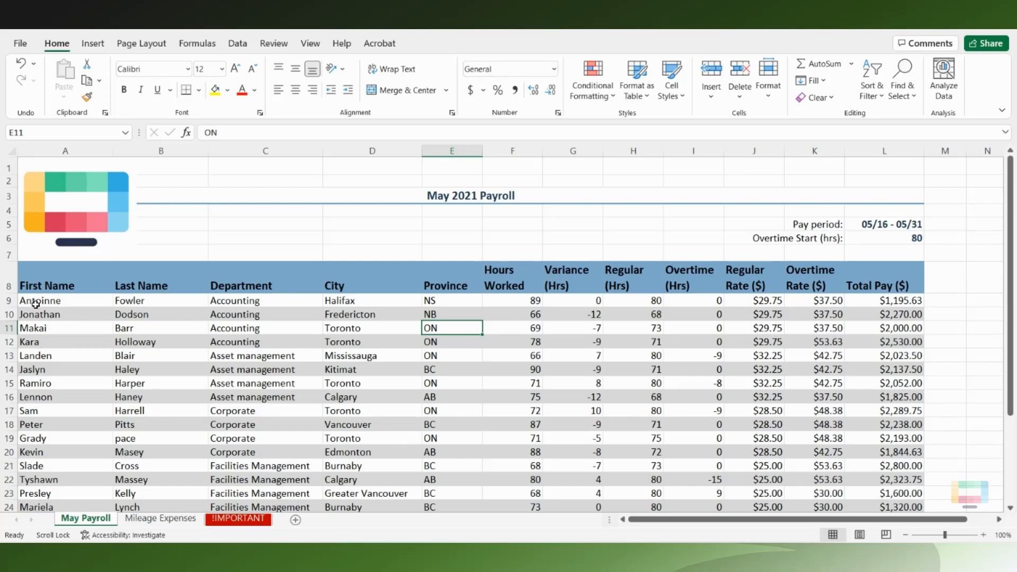
Step: Set the height of row 9, the first employee row, to 17
left_click(6, 301)
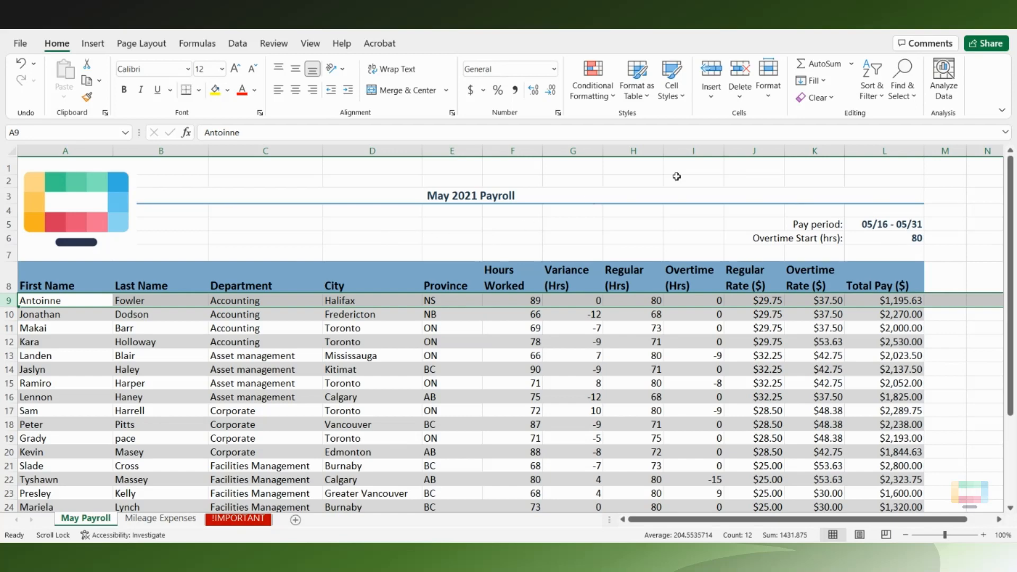
left_click(770, 101)
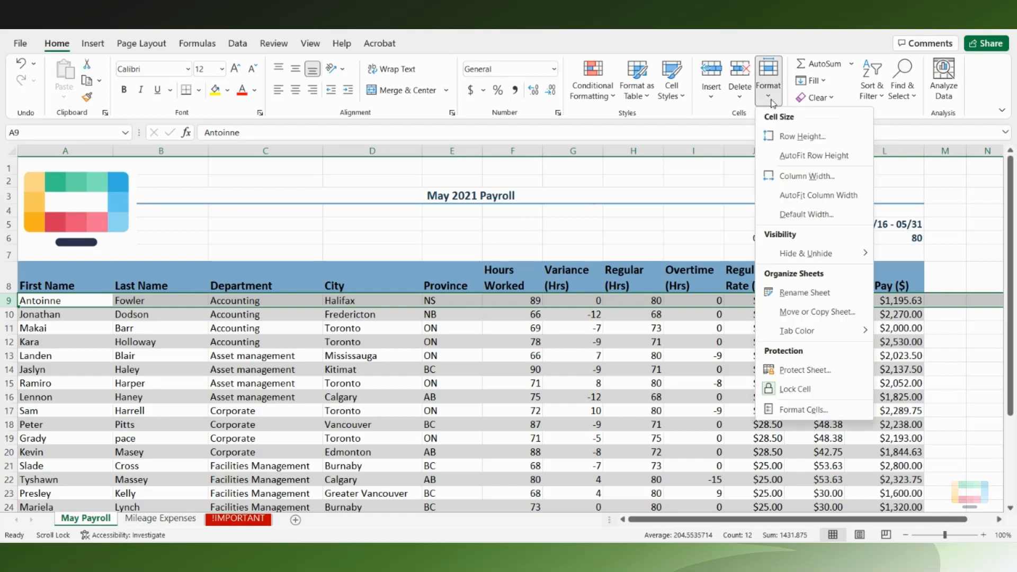
left_click(799, 137)
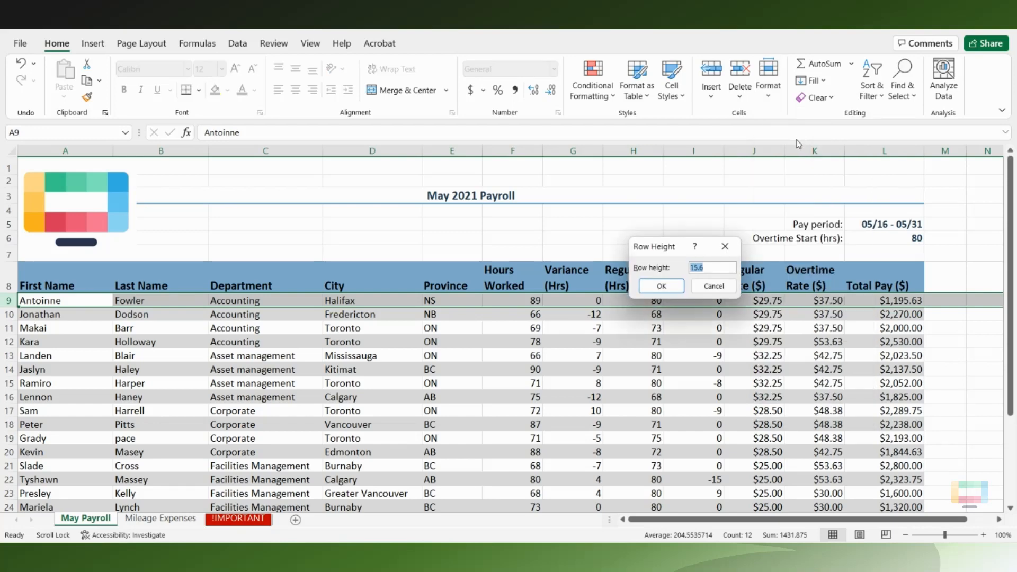
type("17")
key("Return")
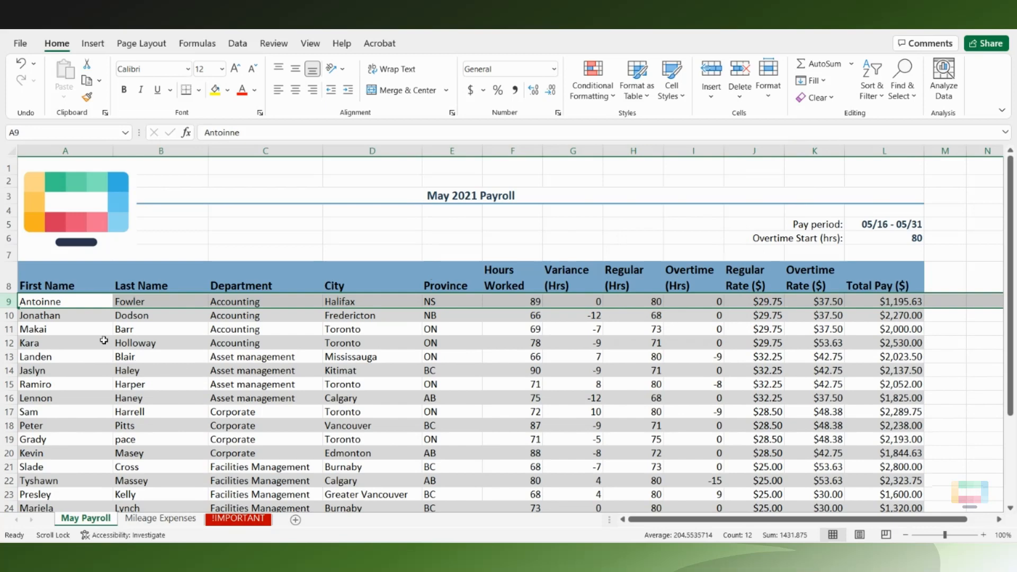
Step: Set the height of rows 9 through 18 to 25 in one operation
left_click_drag(2, 302, 2, 425)
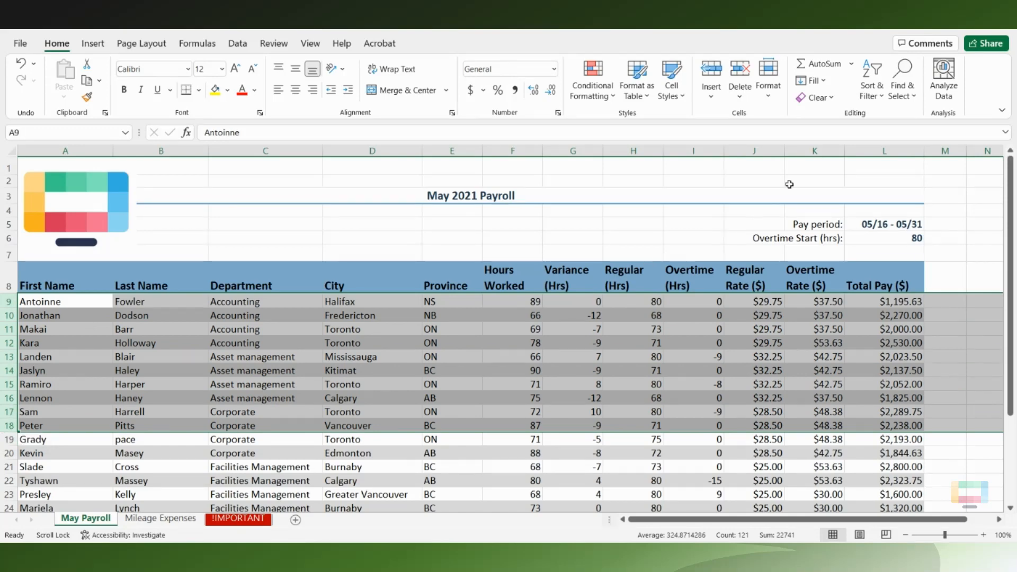
left_click(769, 101)
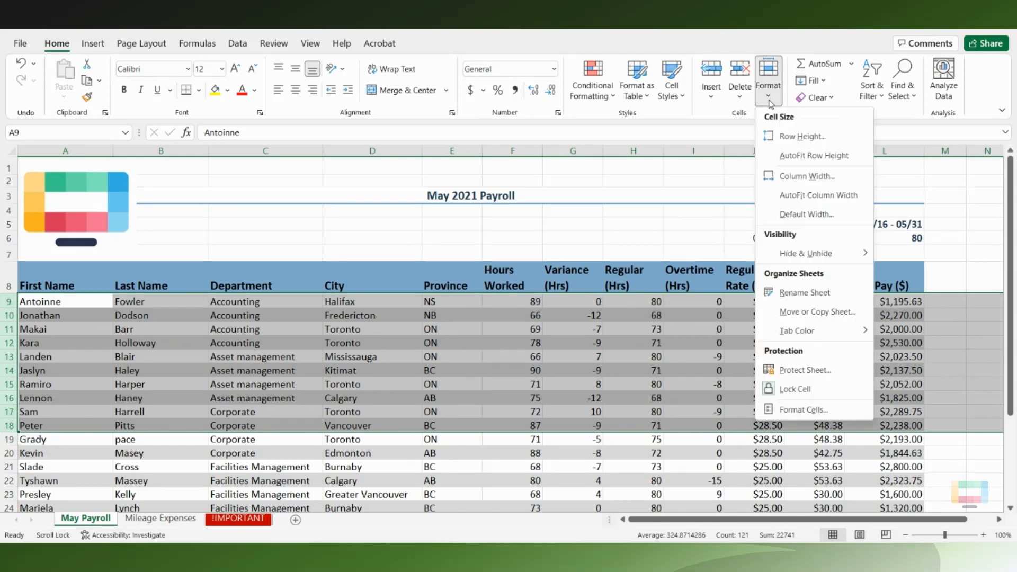
left_click(799, 136)
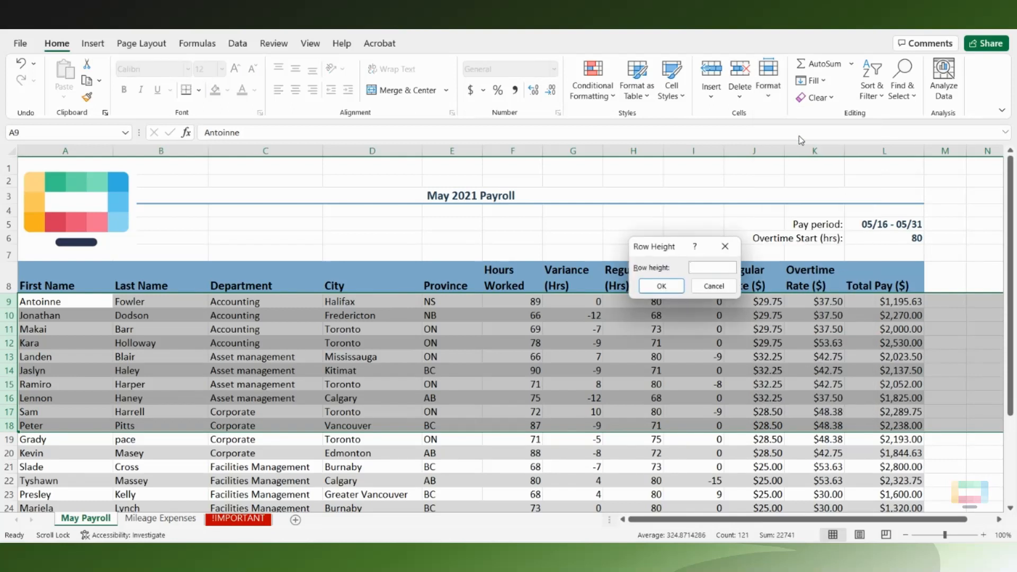
type("25")
key("Return")
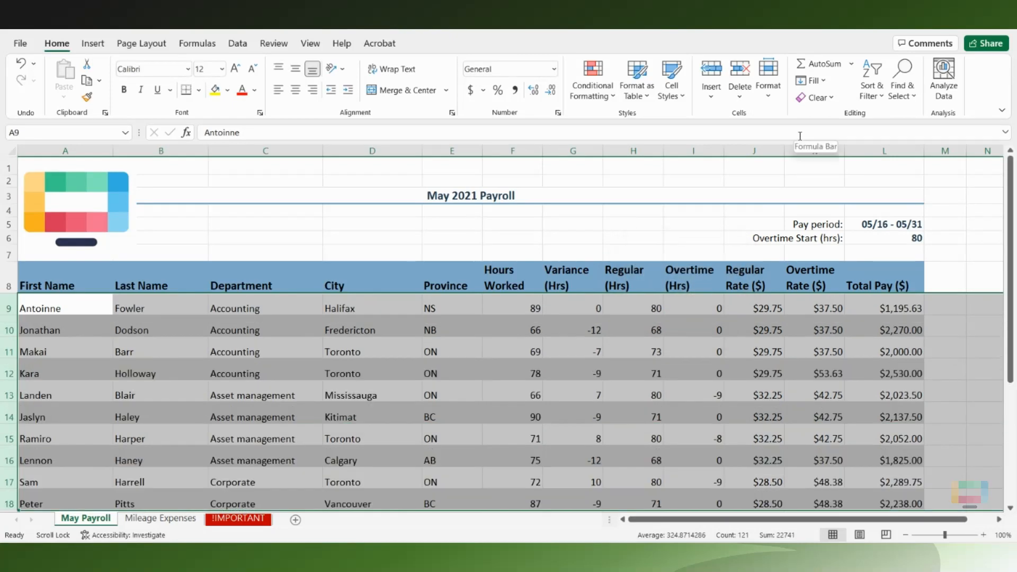
scroll(620, 301, "down", 1)
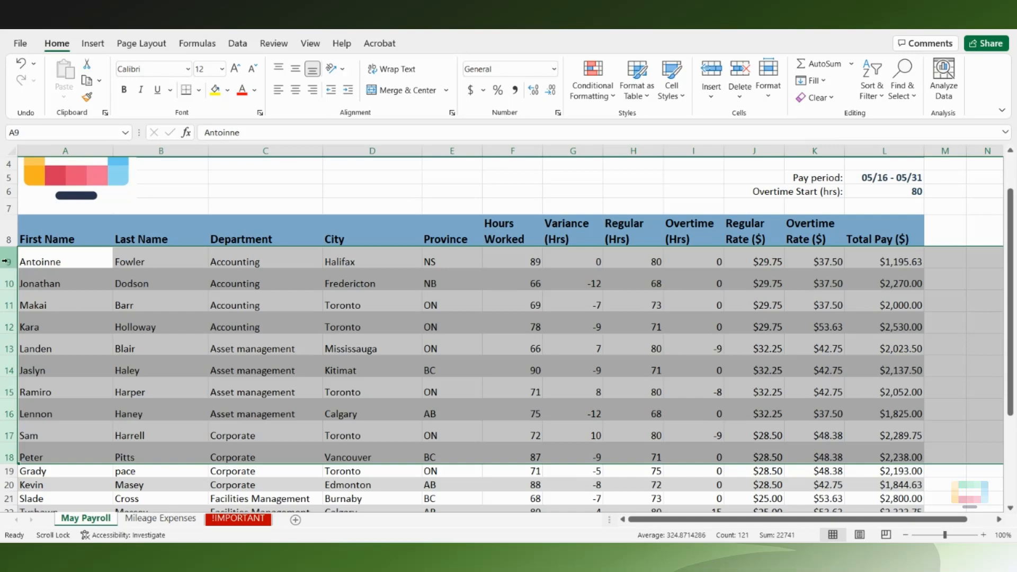
left_click(65, 450)
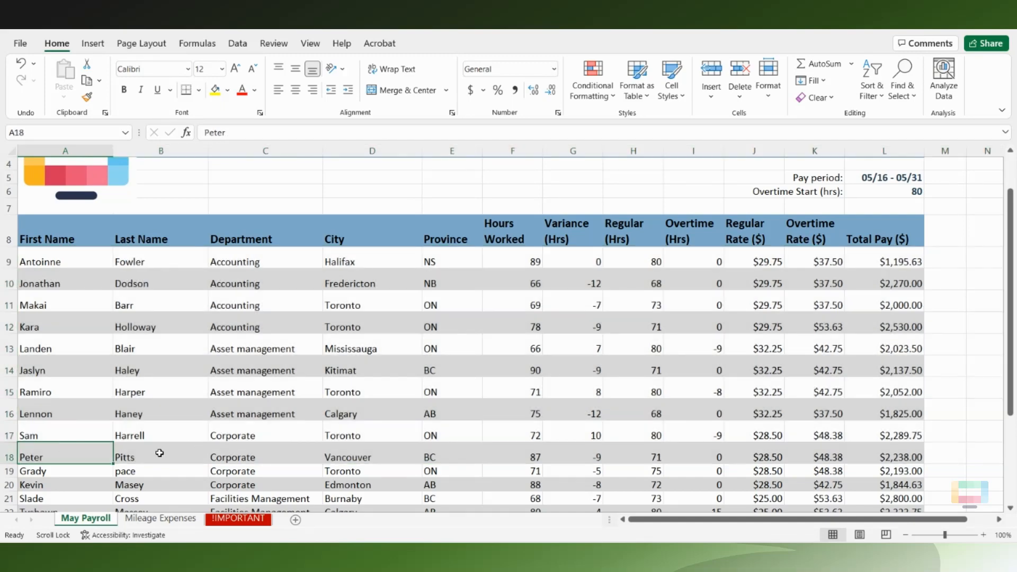
Step: Resize row 9 alone freehand to a height of just over 34
left_click(62, 261)
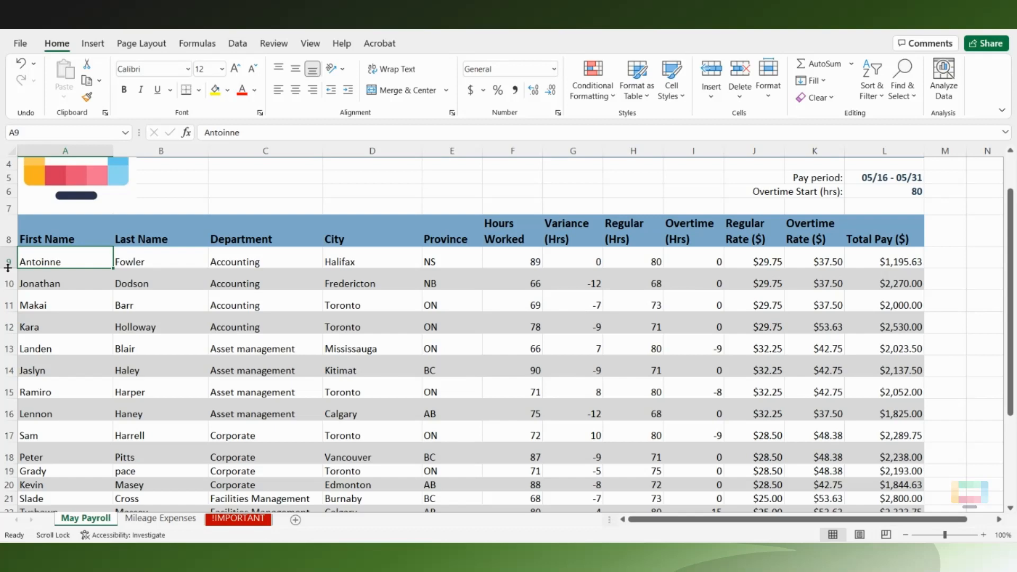
left_click_drag(8, 267, 8, 276)
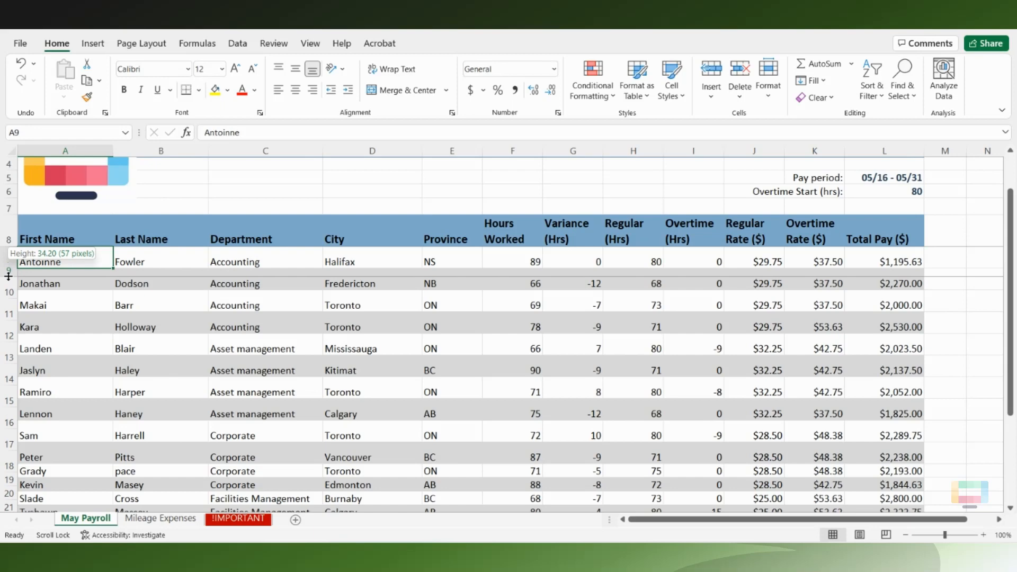
mouse_move(8, 276)
left_mouse_down()
mouse_move(7, 265)
mouse_move(9, 278)
left_mouse_up()
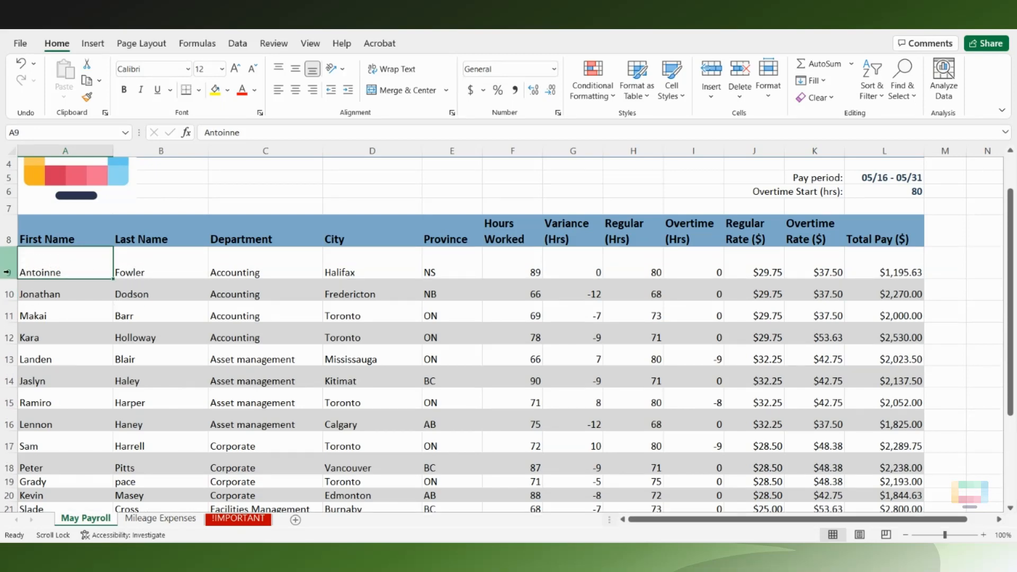
Step: Resize rows 9 through 17 together freehand to a height of about 40
left_click_drag(6, 272, 3, 448)
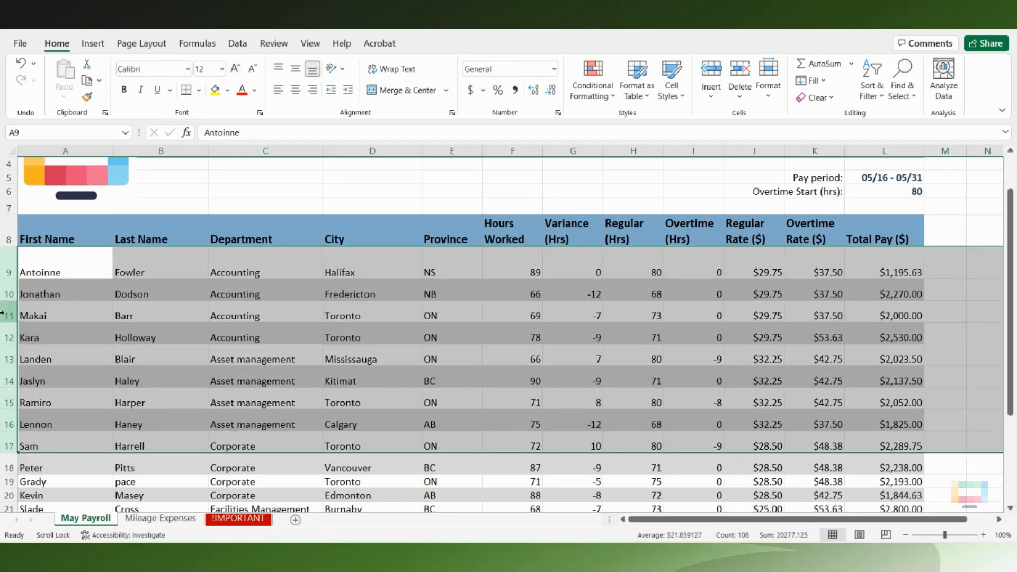
left_click_drag(9, 305, 9, 315)
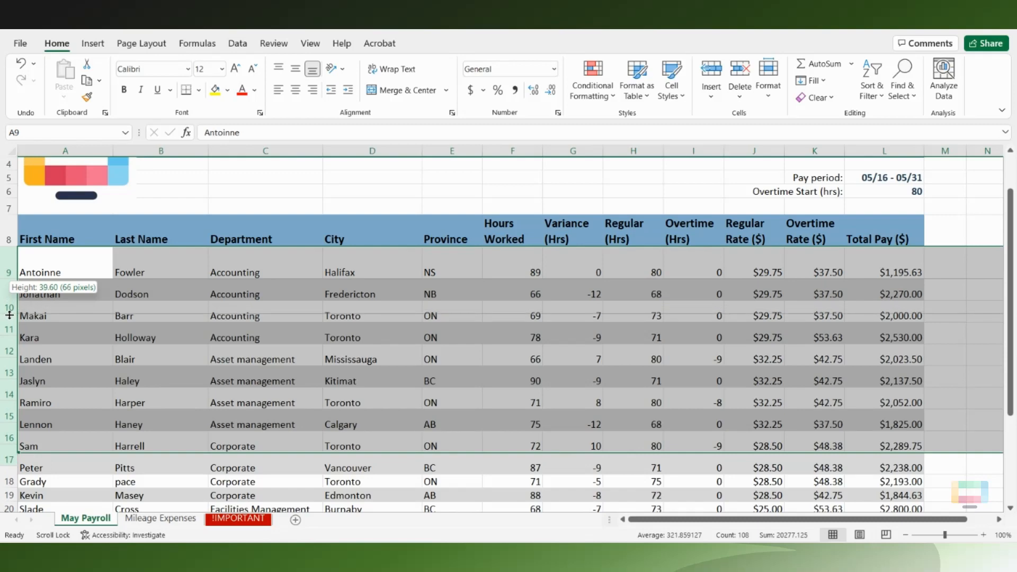
left_click_drag(10, 316, 10, 315)
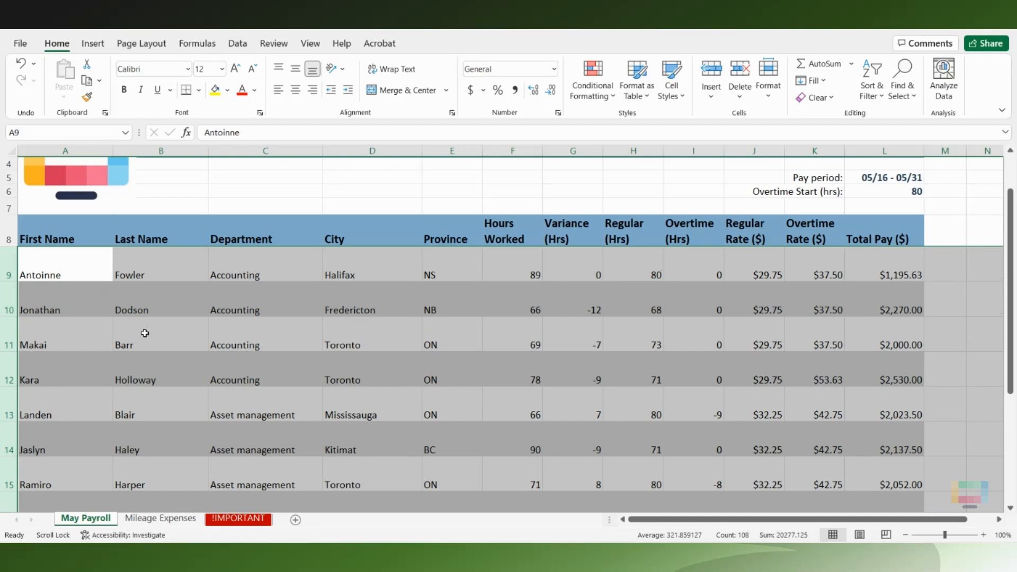
scroll(182, 354, "down", 2)
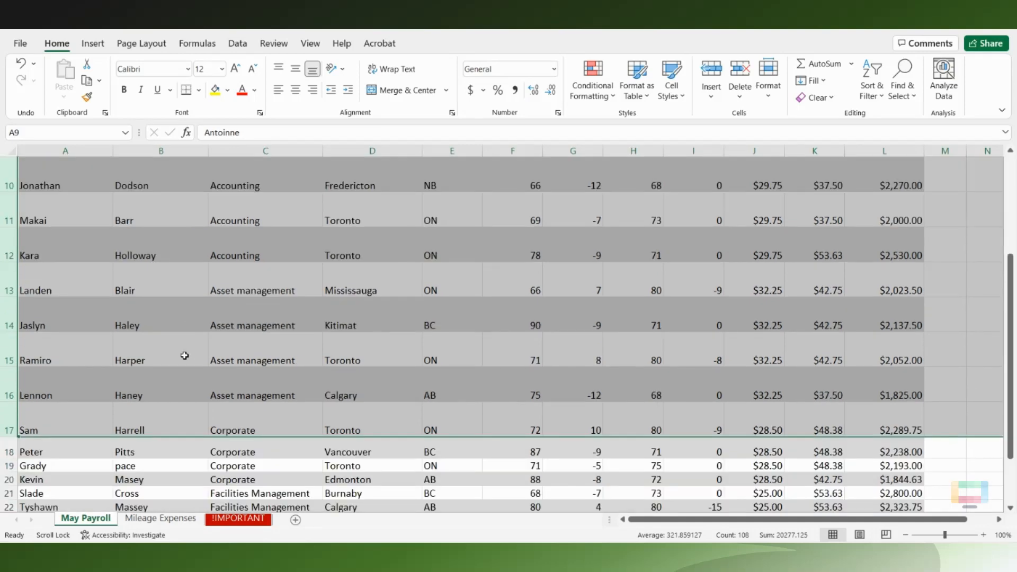
left_click(386, 456)
scroll(292, 368, "up", 2)
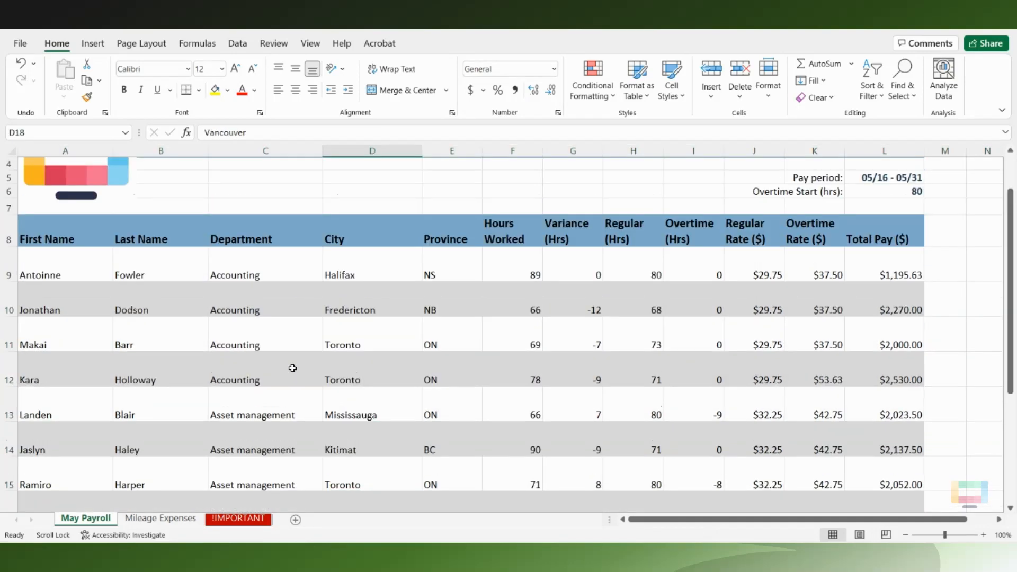
scroll(293, 369, "up", 1)
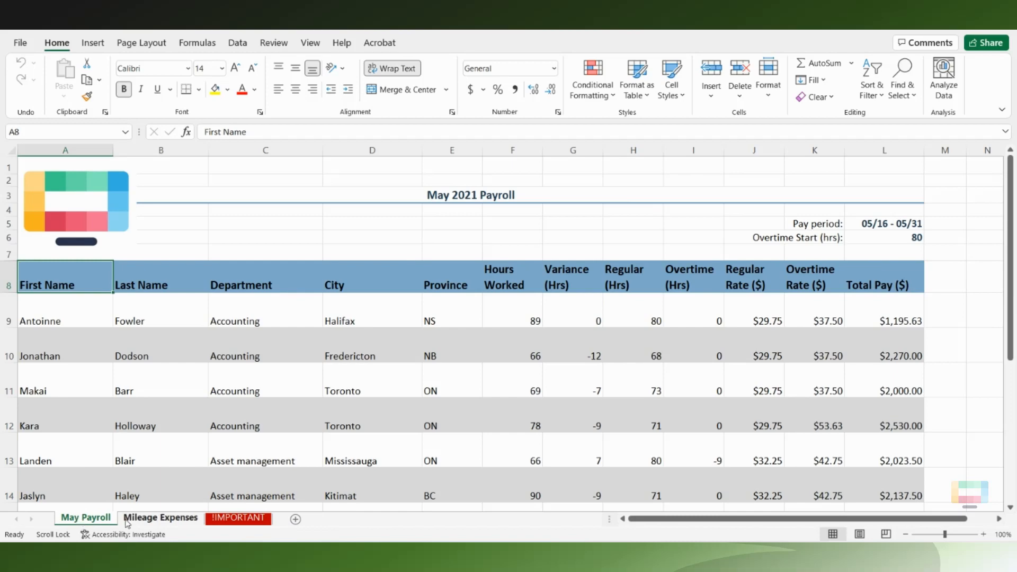
Step: Look through the Mileage Expenses and !IMPORTANT worksheets, and return to the May Payroll sheet
left_click(153, 520)
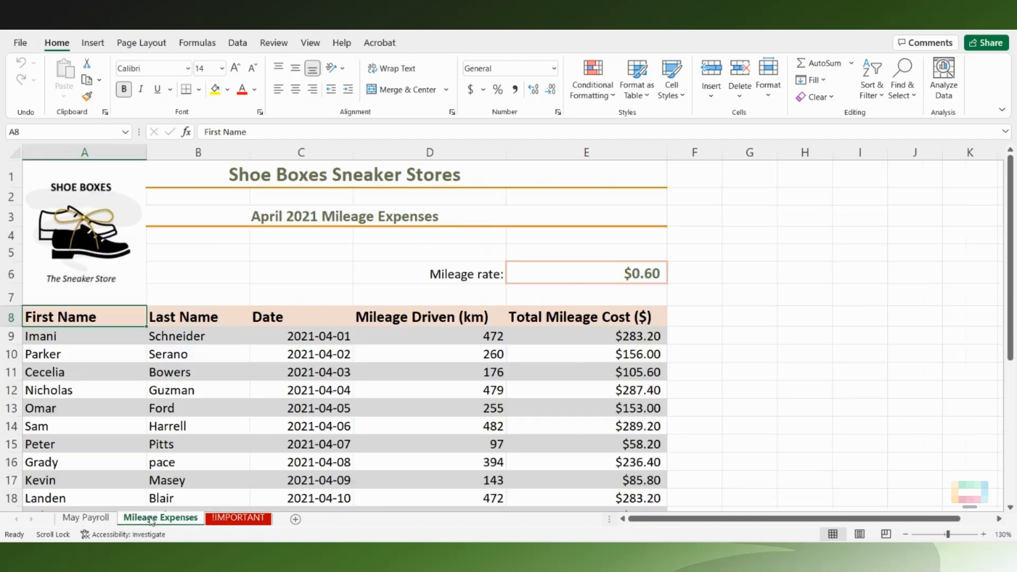
left_click(236, 520)
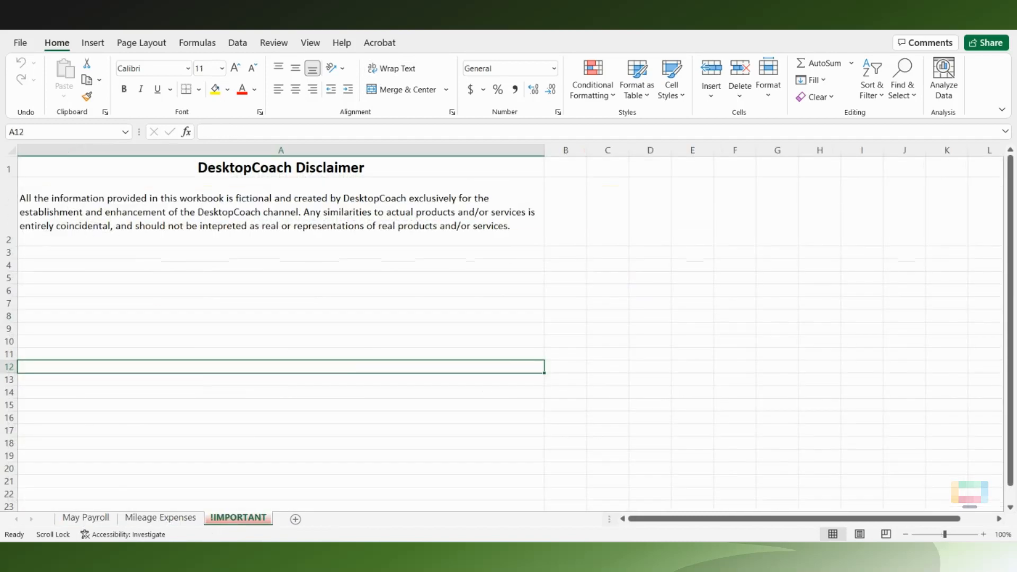
left_click(91, 521)
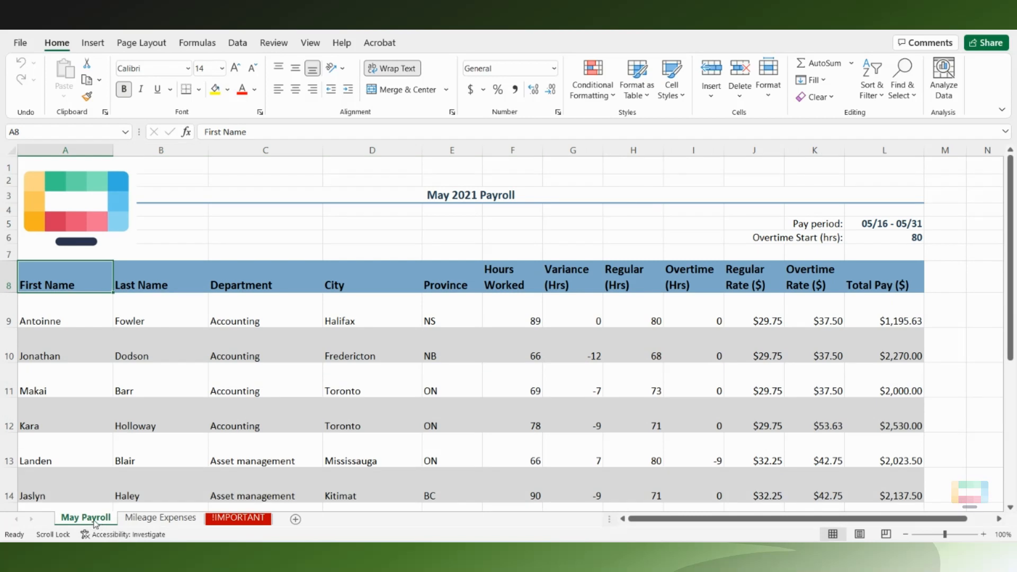
Step: Set the May Payroll sheet's tab color to Ice Blue, Background 2, Darker 25%
right_click(96, 523)
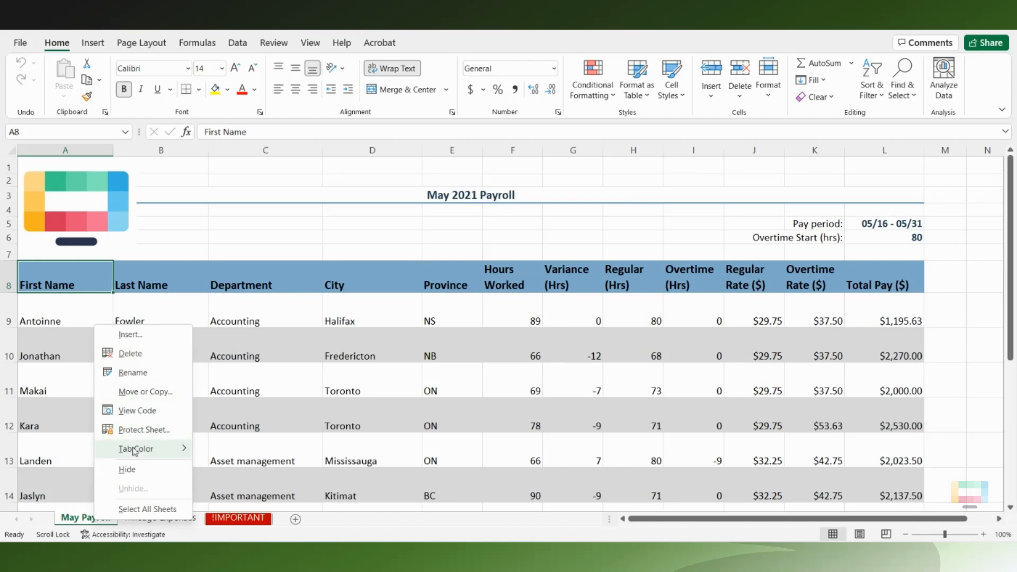
mouse_move(136, 451)
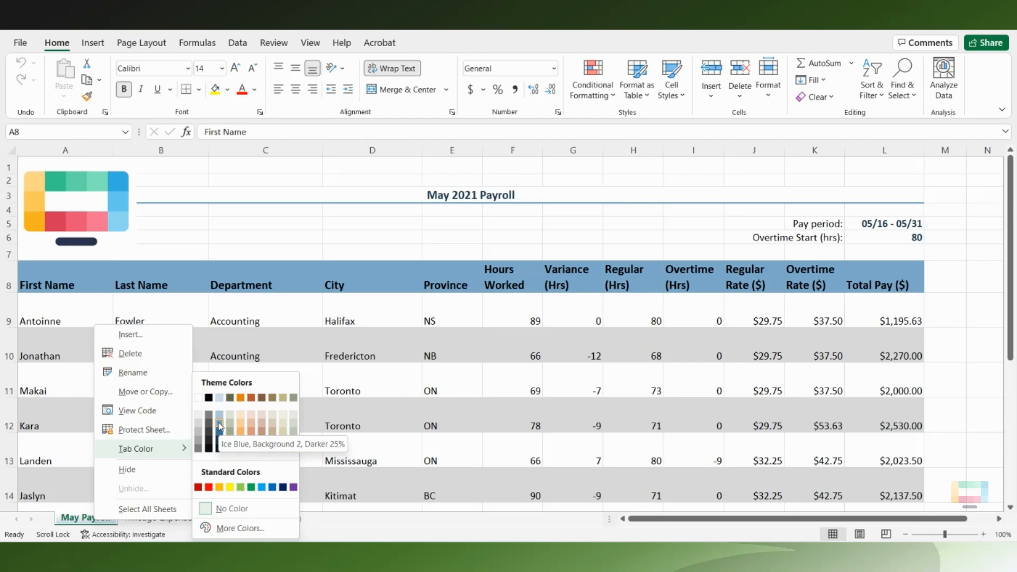
left_click(220, 426)
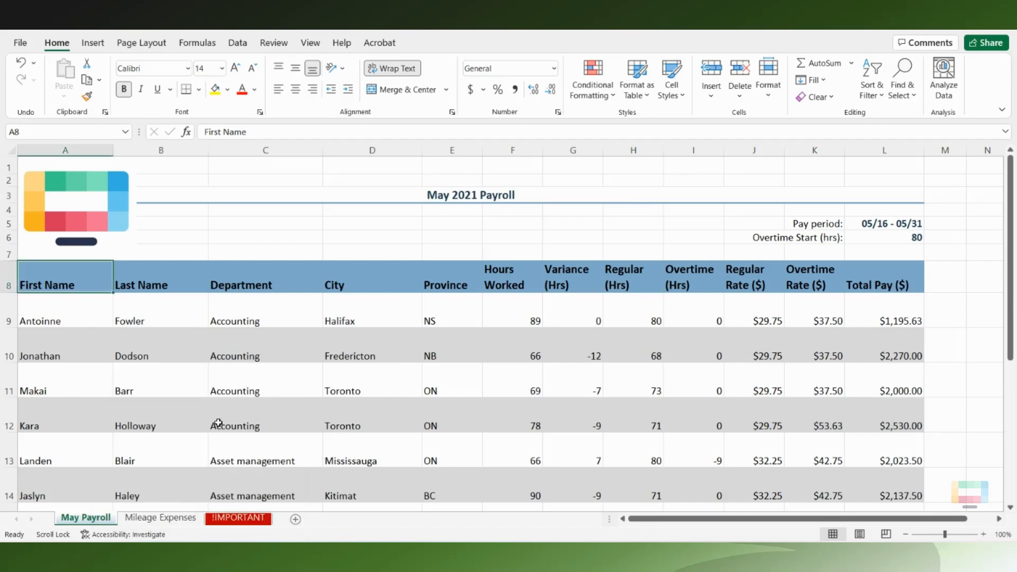
Step: Insert a new worksheet directly after Mileage Expenses and rename it Sneakers
left_click(155, 519)
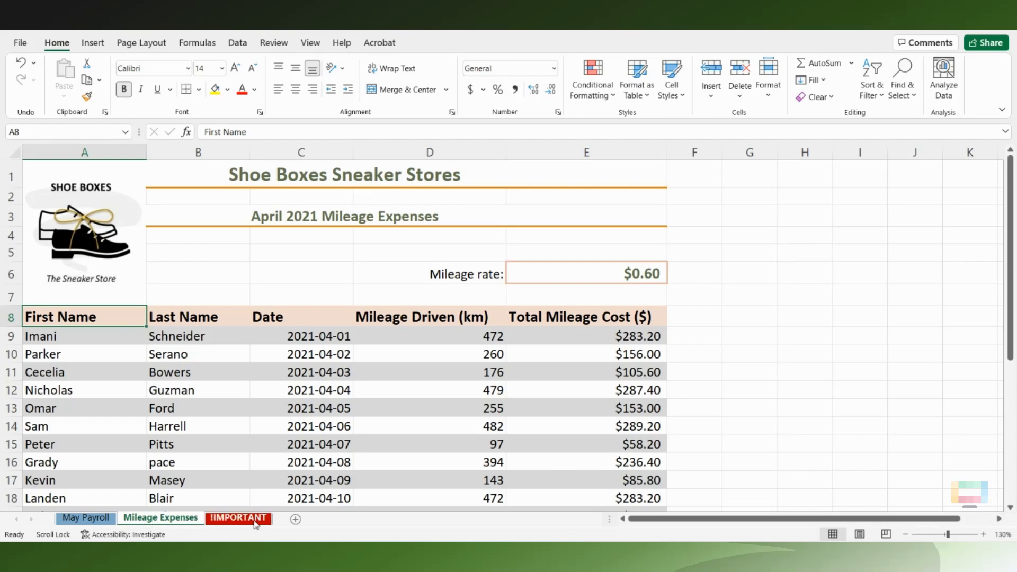
left_click(295, 520)
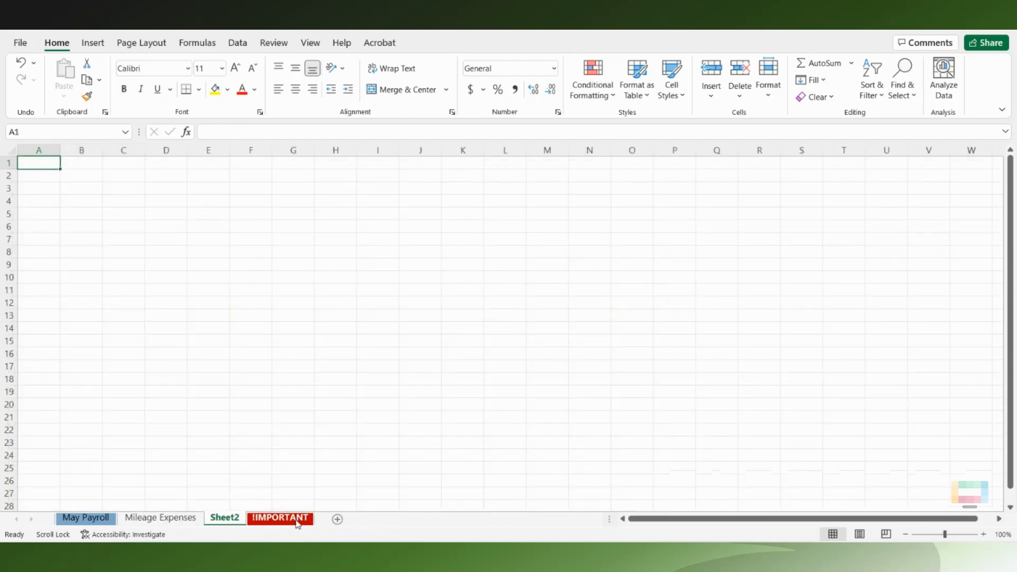
right_click(228, 521)
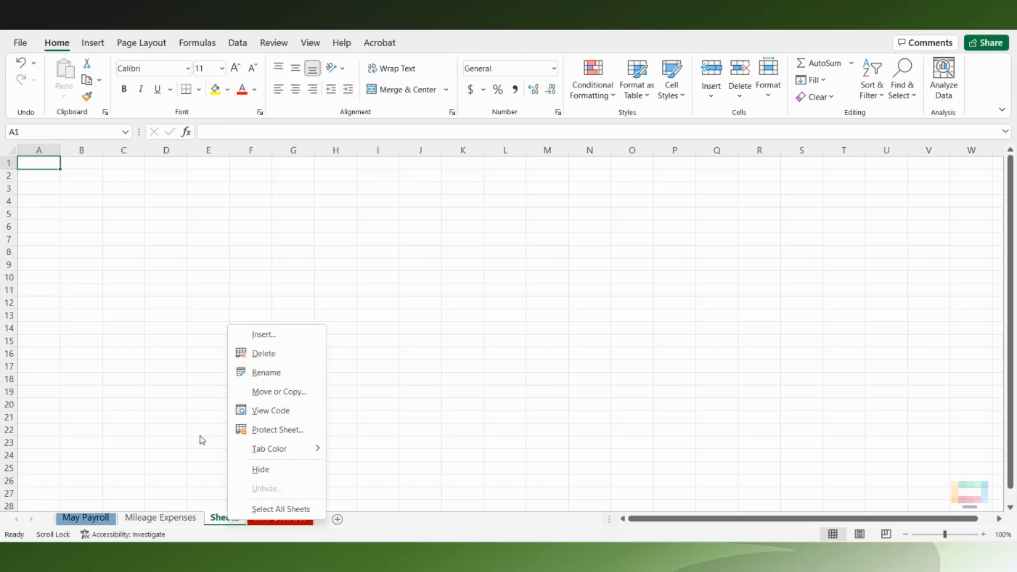
left_click(217, 519)
double_click(217, 517)
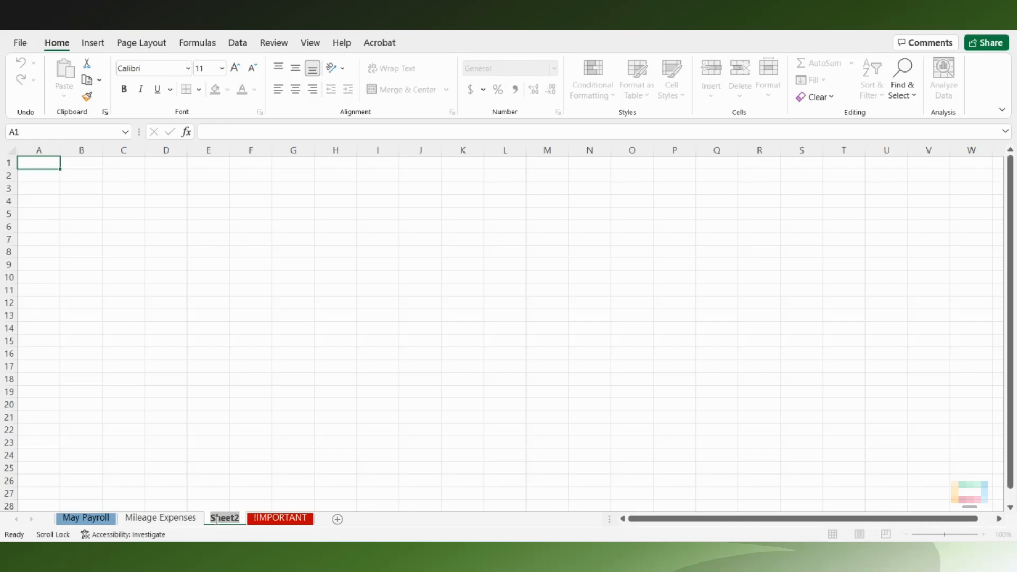
type("Speakers")
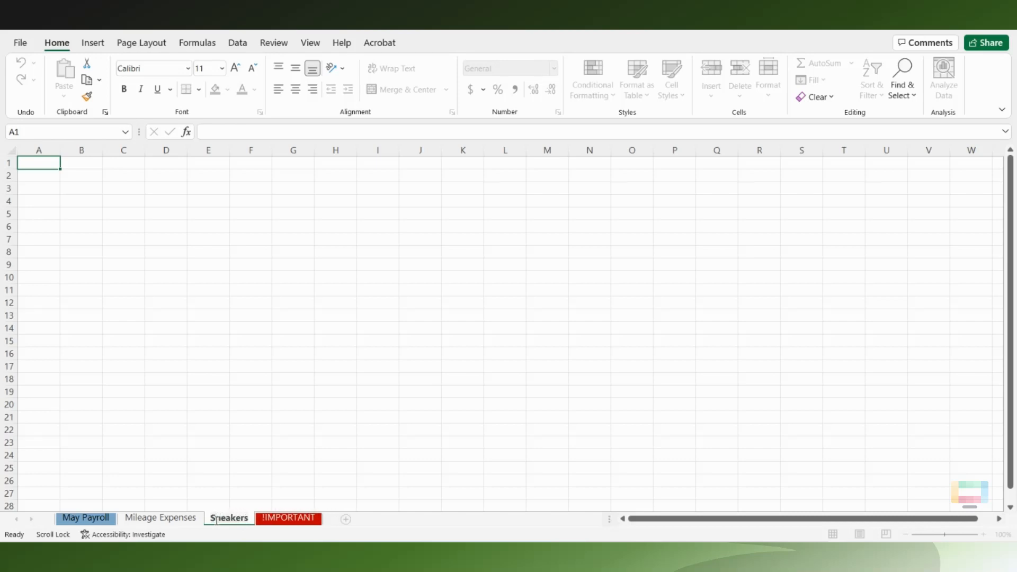
key("Return")
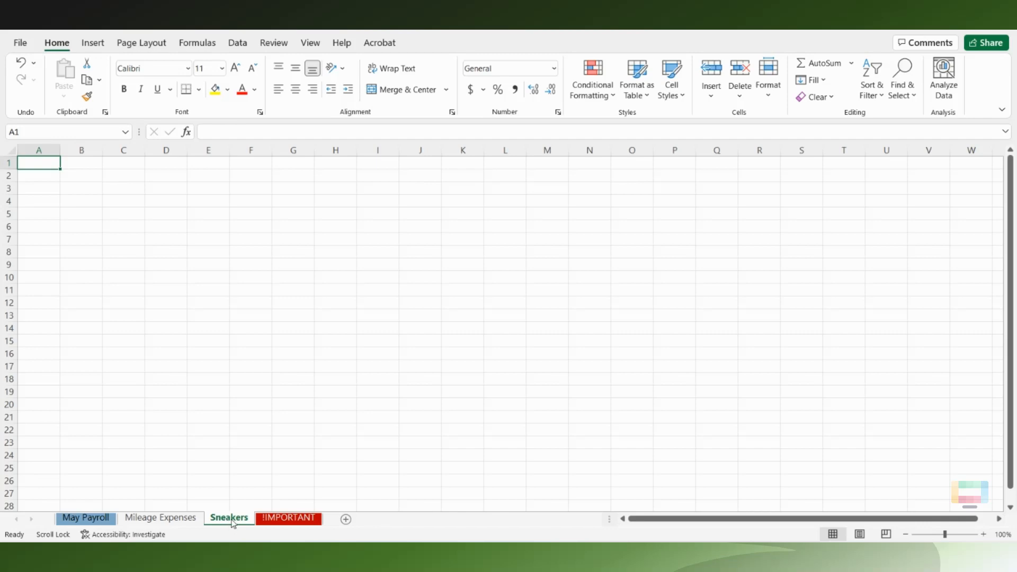
Step: Create a copy of the Sneakers worksheet at the end of the same workbook
right_click(232, 524)
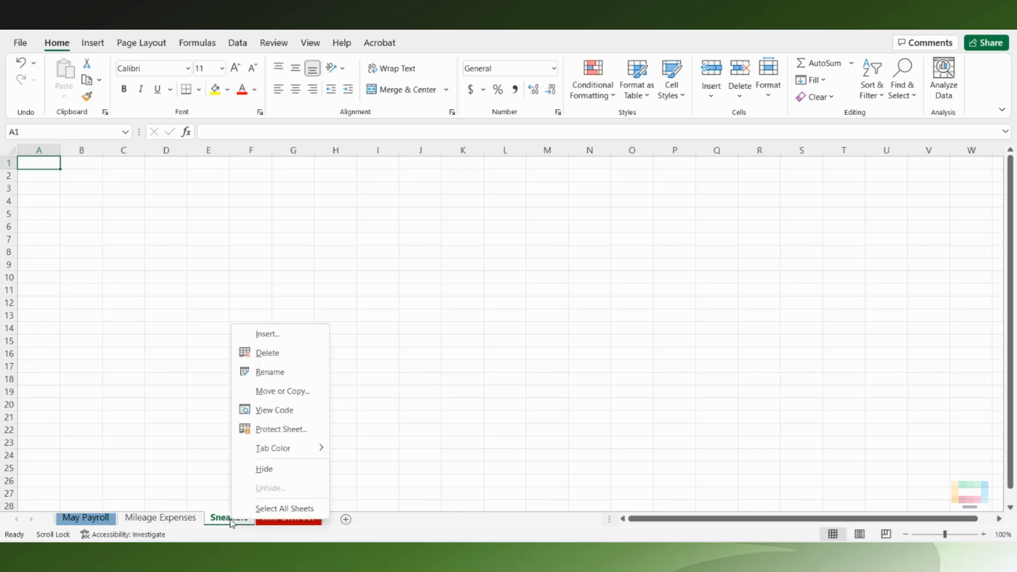
left_click(284, 392)
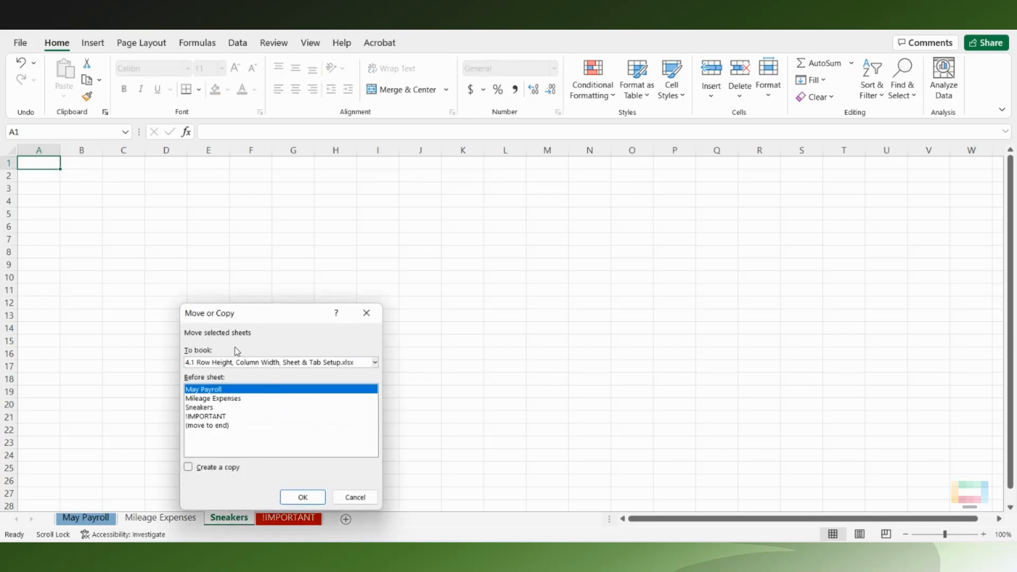
left_click(215, 427)
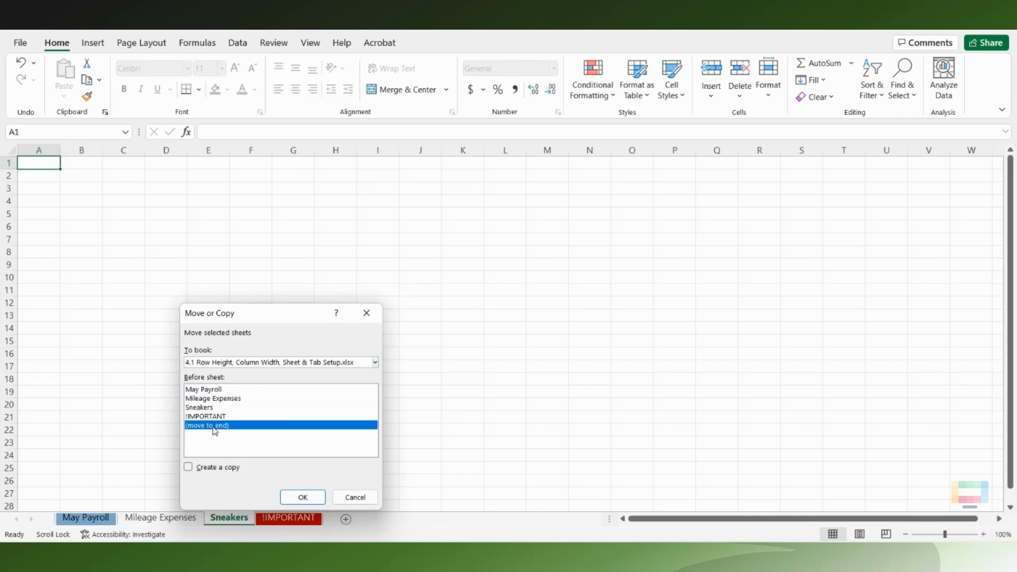
left_click(189, 467)
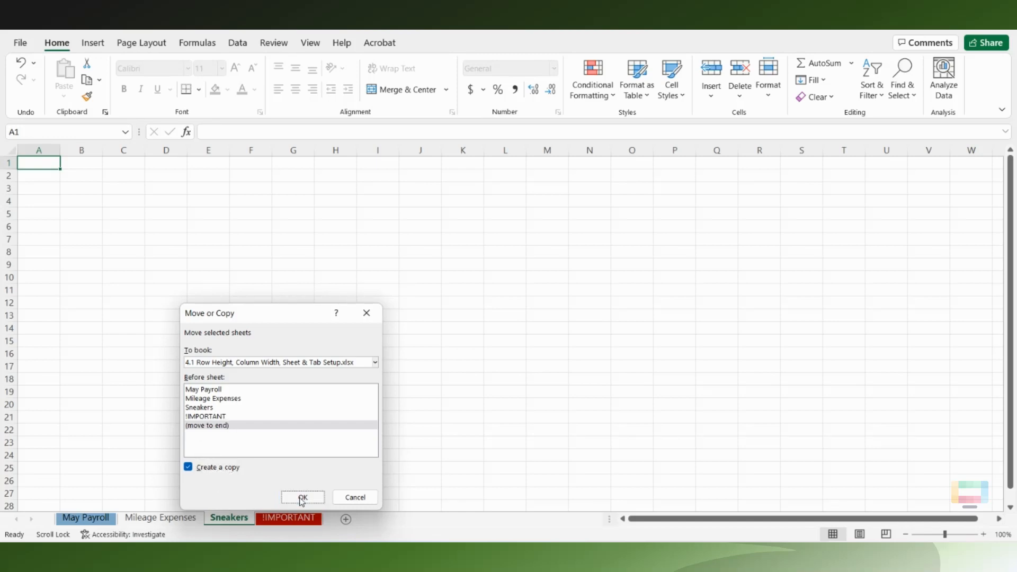
left_click(300, 499)
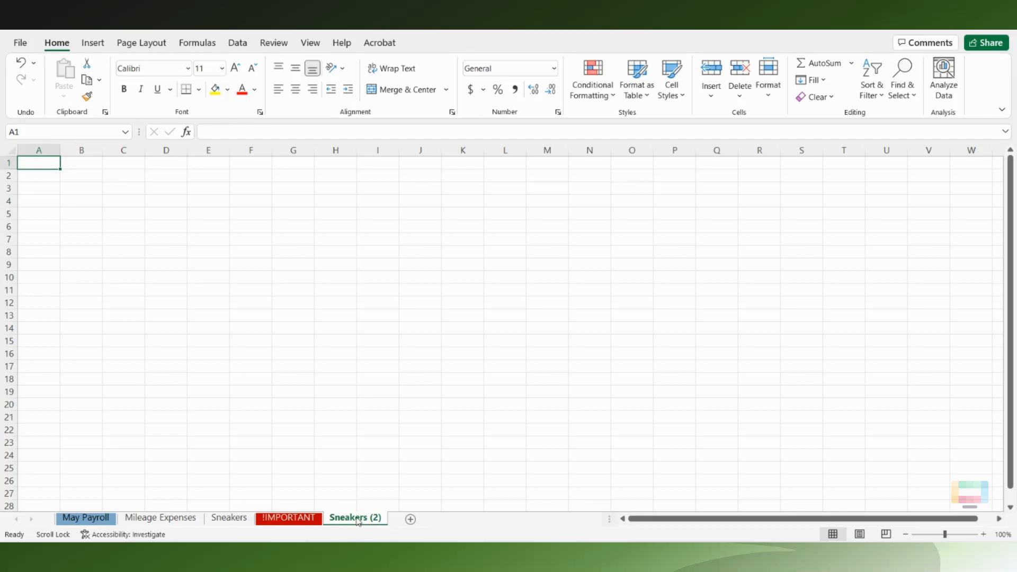
Step: Move the Sneakers (2) worksheet in front of May Payroll and hide it
left_click_drag(358, 522, 355, 507)
left_click_drag(354, 505, 97, 504)
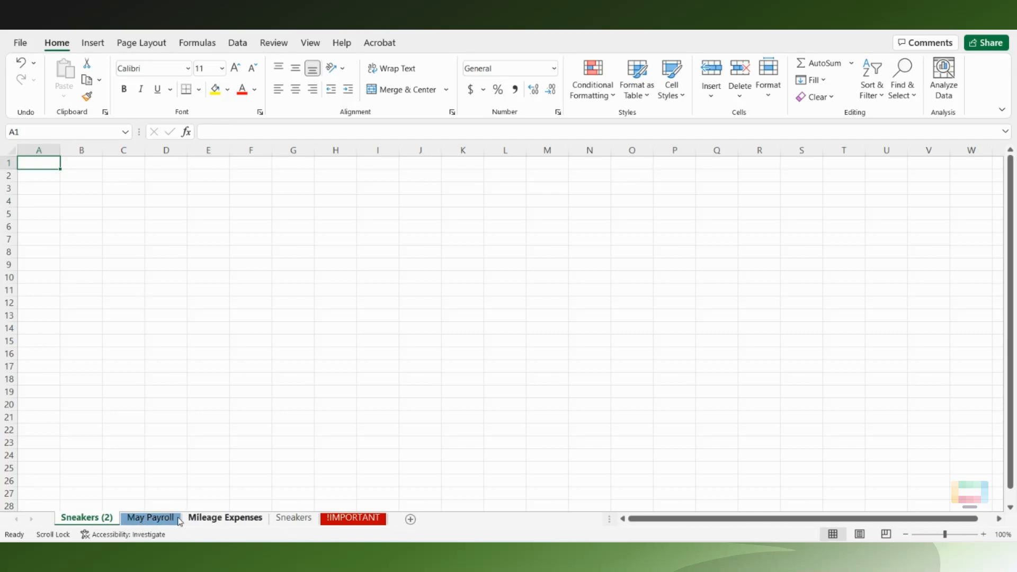
right_click(106, 519)
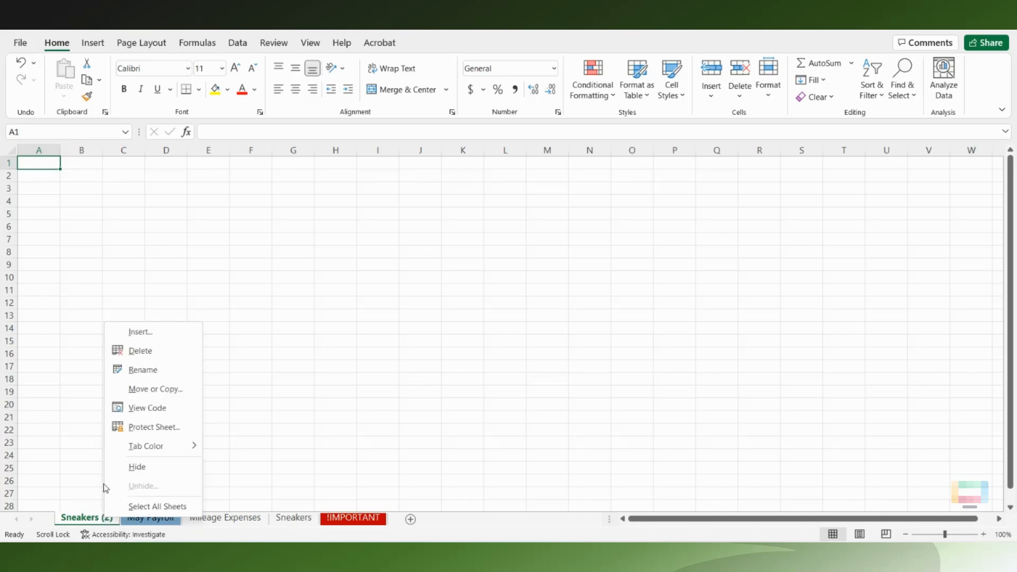
left_click(154, 466)
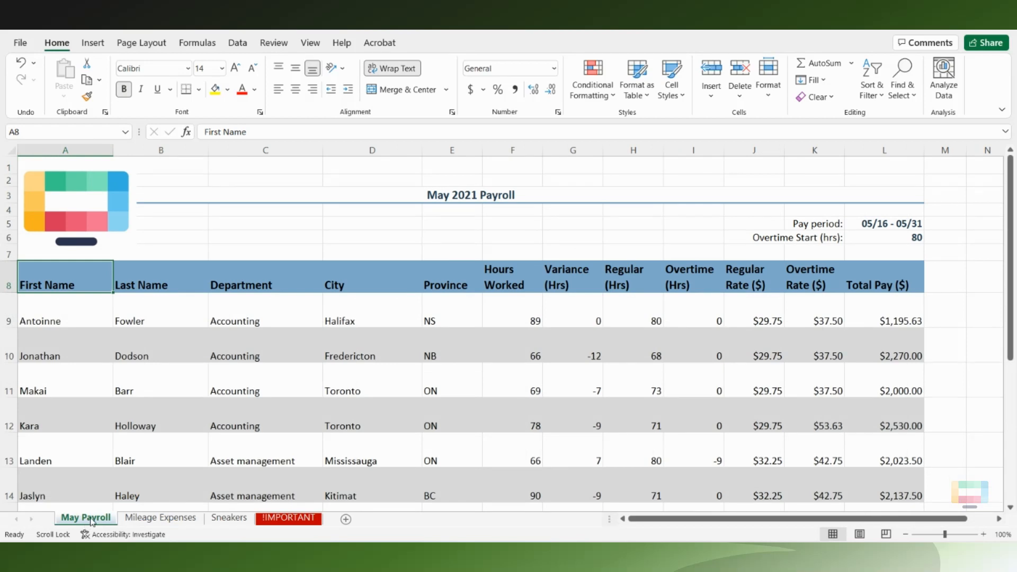
Step: Unhide the hidden Sneakers (2) worksheet
right_click(166, 520)
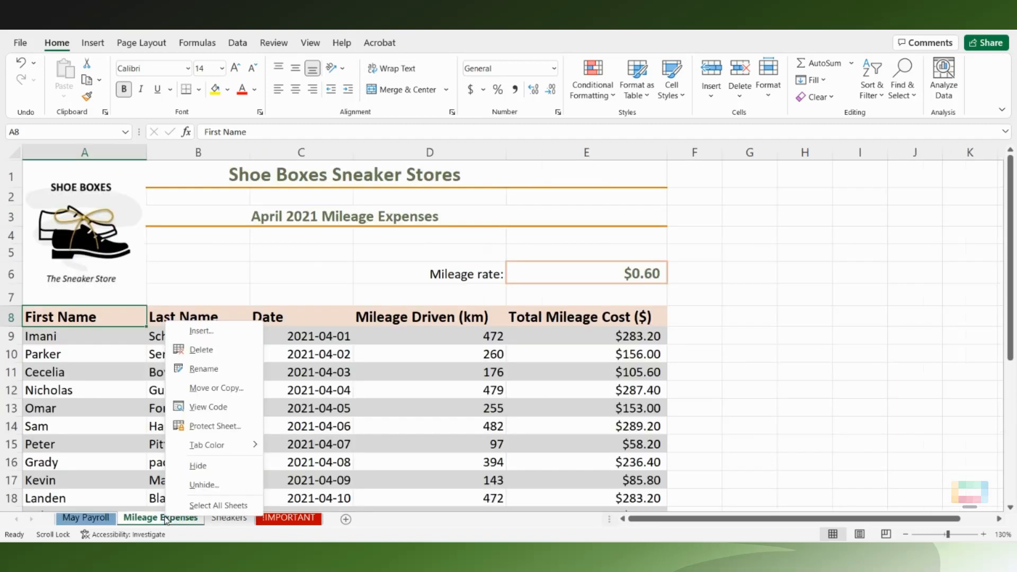
left_click(206, 485)
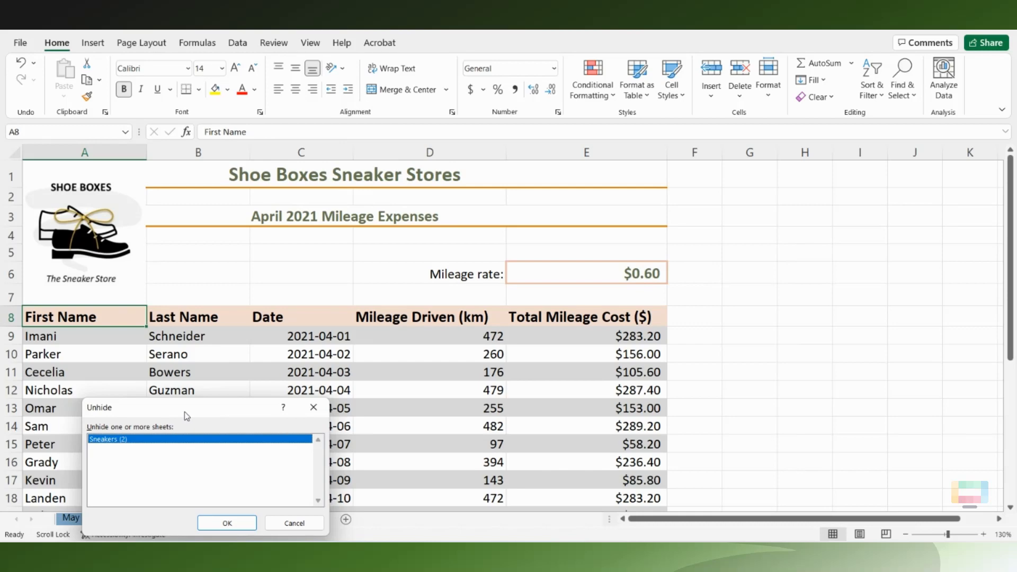
left_click_drag(184, 411, 188, 409)
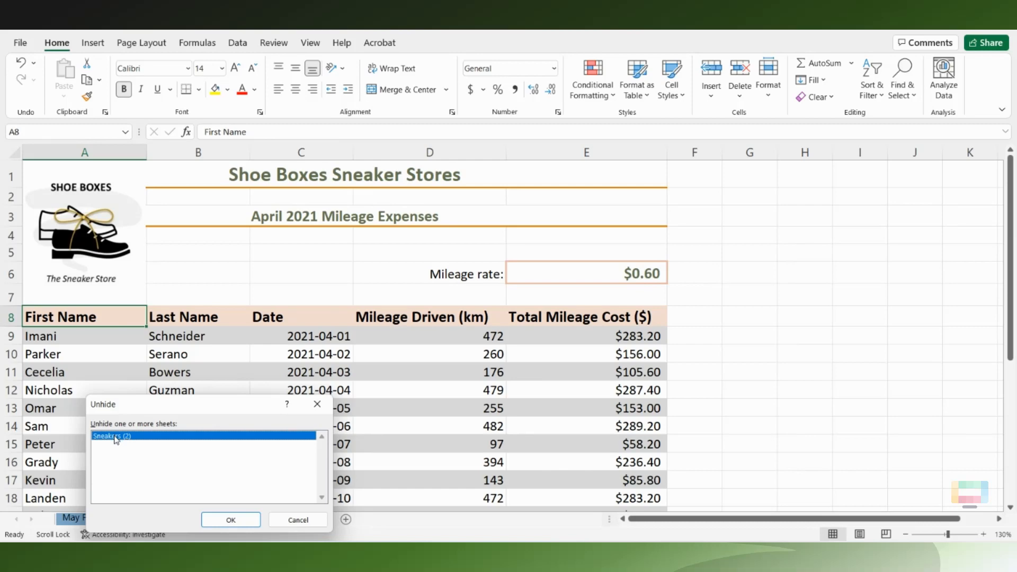
left_click(215, 519)
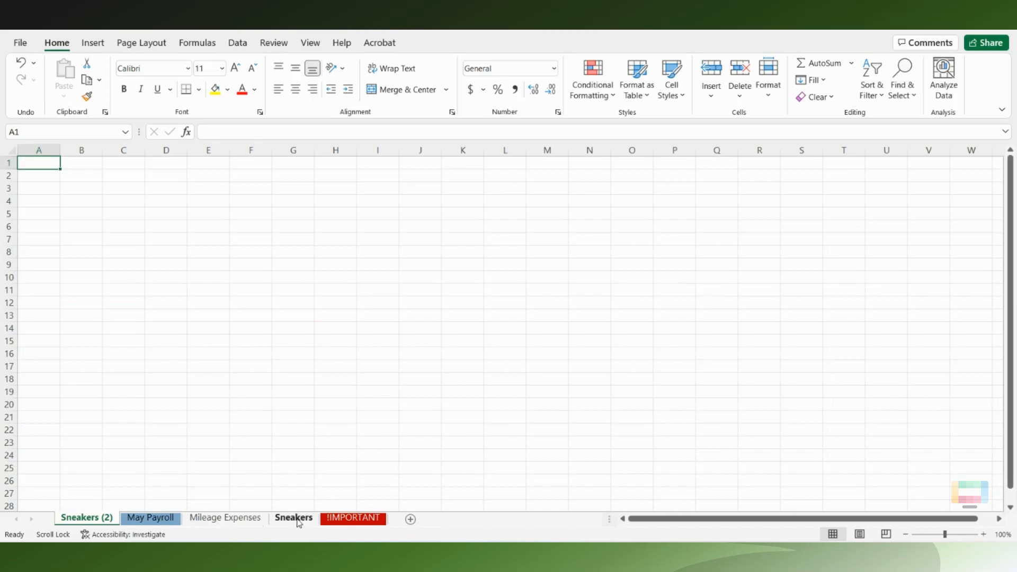
Step: Delete the Sneakers (2) and Sneakers worksheets from the workbook
left_click(153, 518)
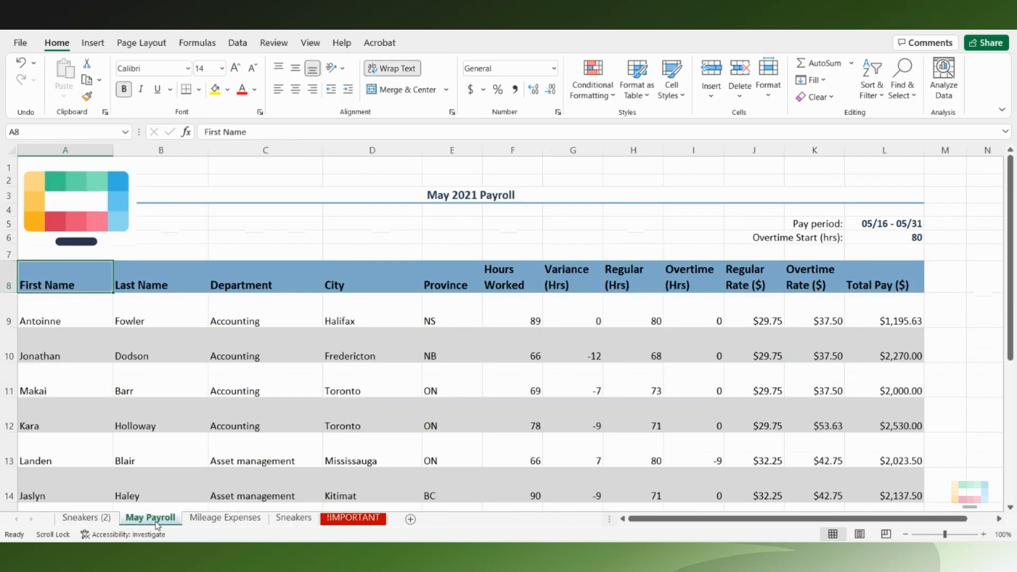
right_click(93, 519)
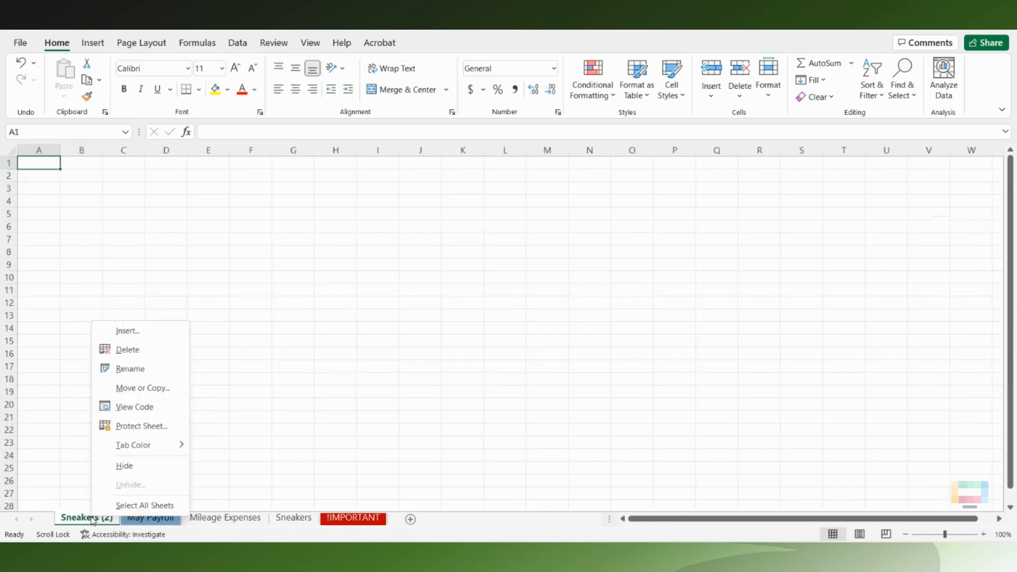
left_click(142, 350)
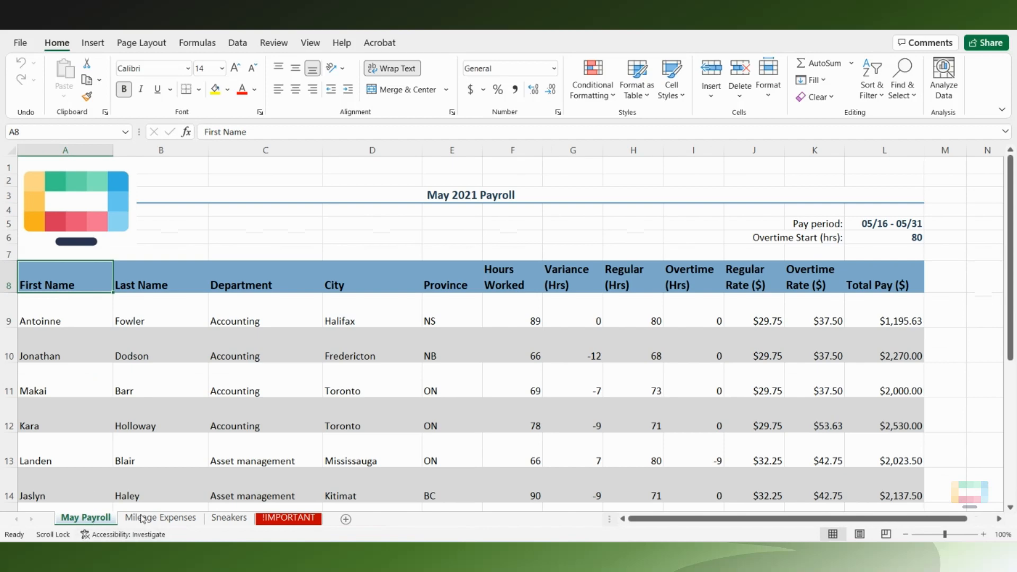
right_click(222, 524)
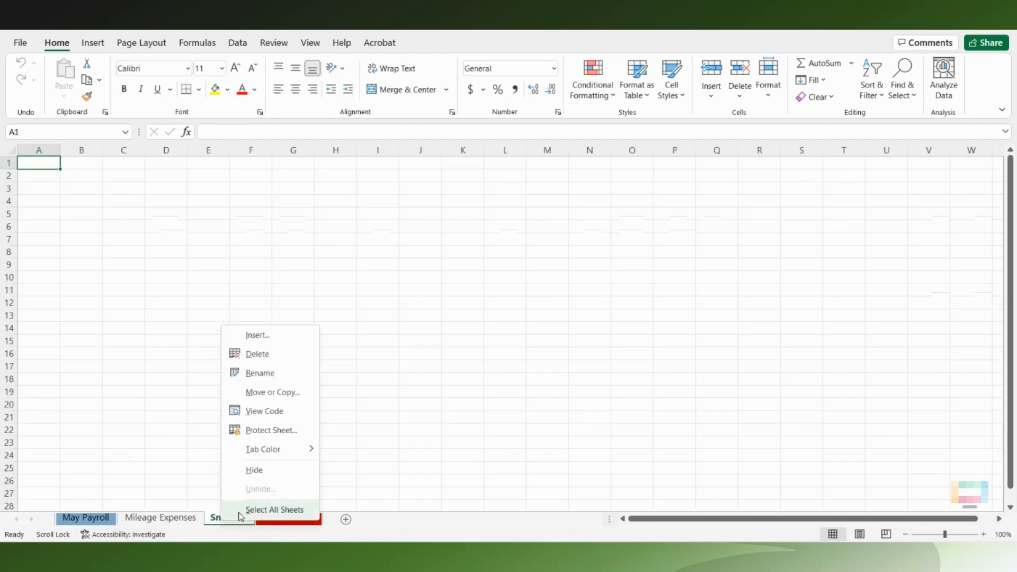
left_click(259, 355)
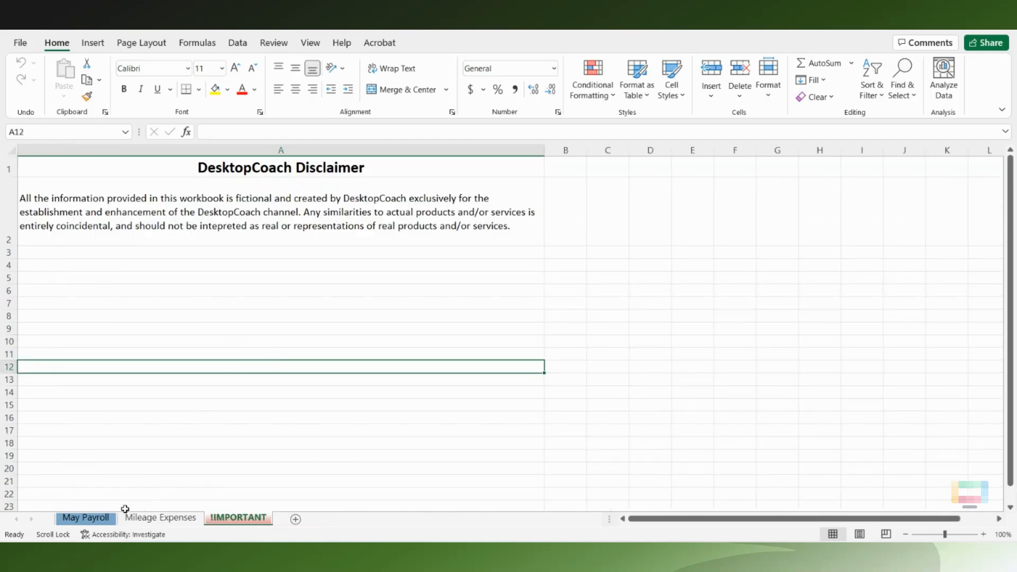
Step: Switch between the May Payroll and Mileage Expenses worksheets to compare them, ending on May Payroll
left_click(97, 521)
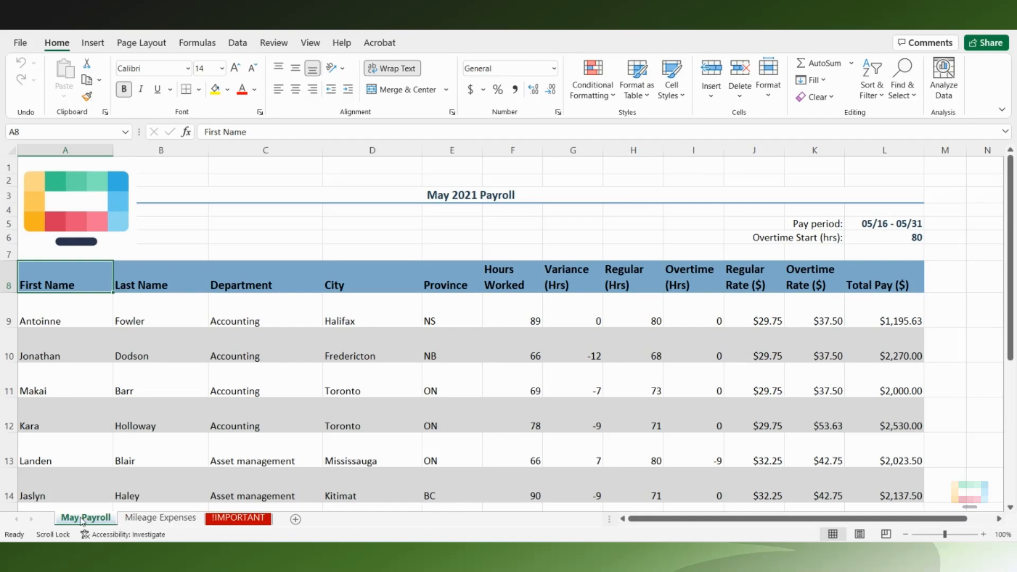
left_click(149, 519)
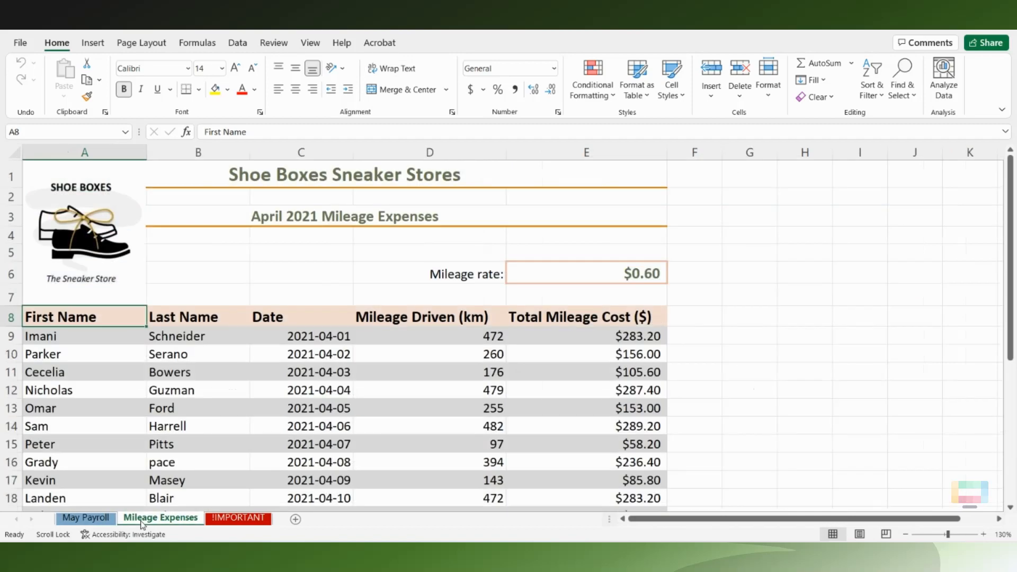
left_click(90, 519)
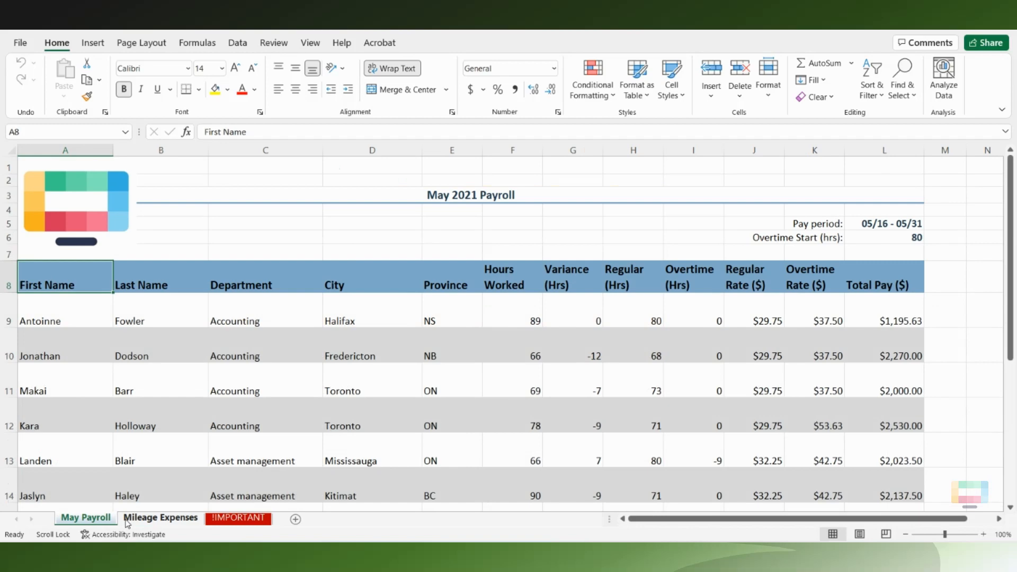